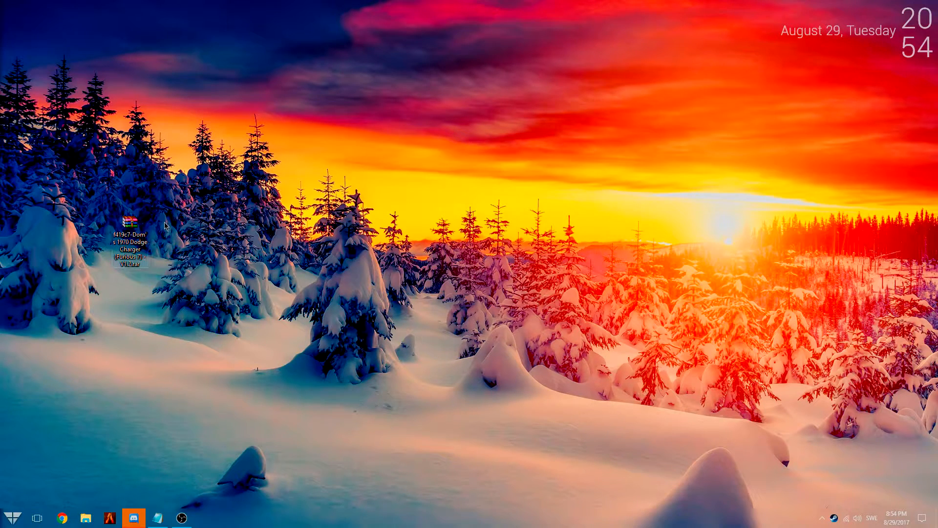
- Extract the "Dom's 1970 Dodge Charger (Furious 7) - V1.2" folder from the RAR archive to the desktop and close the archive
left_click(131, 233)
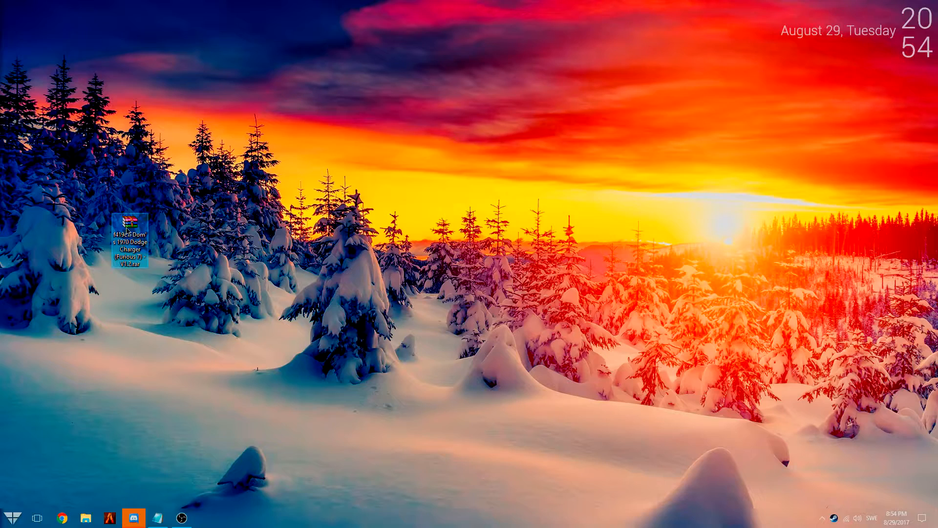
left_click(216, 244)
double_click(133, 235)
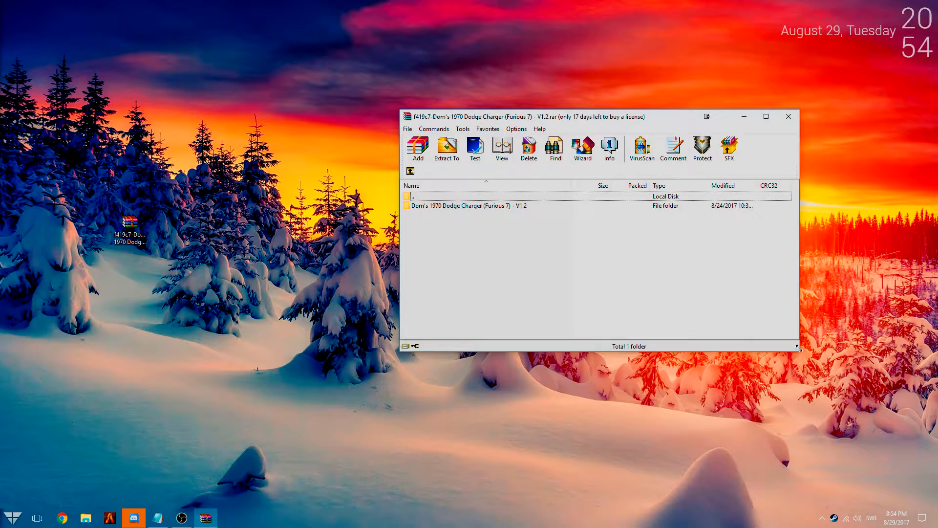
left_click_drag(798, 348, 860, 344)
left_click_drag(554, 118, 630, 158)
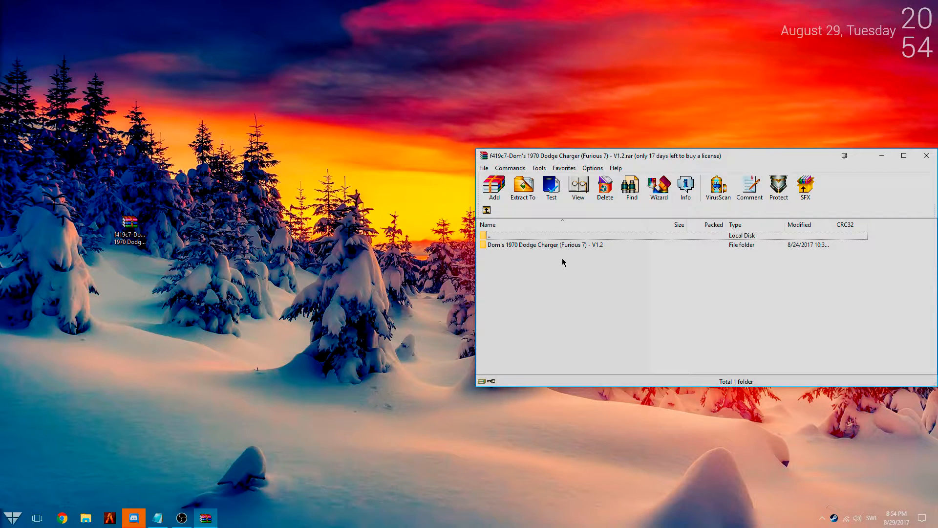
mouse_move(573, 251)
left_mouse_down()
mouse_move(505, 275)
mouse_move(430, 232)
left_mouse_up()
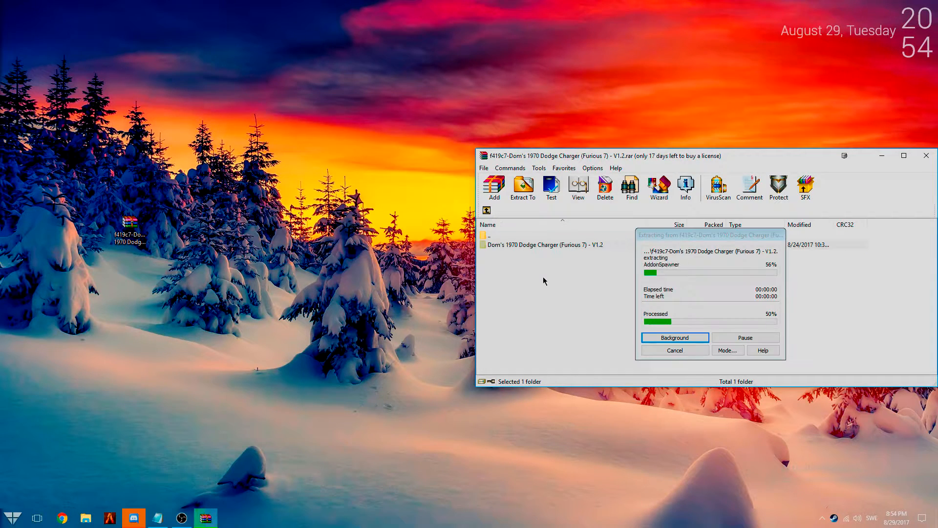
left_click(926, 156)
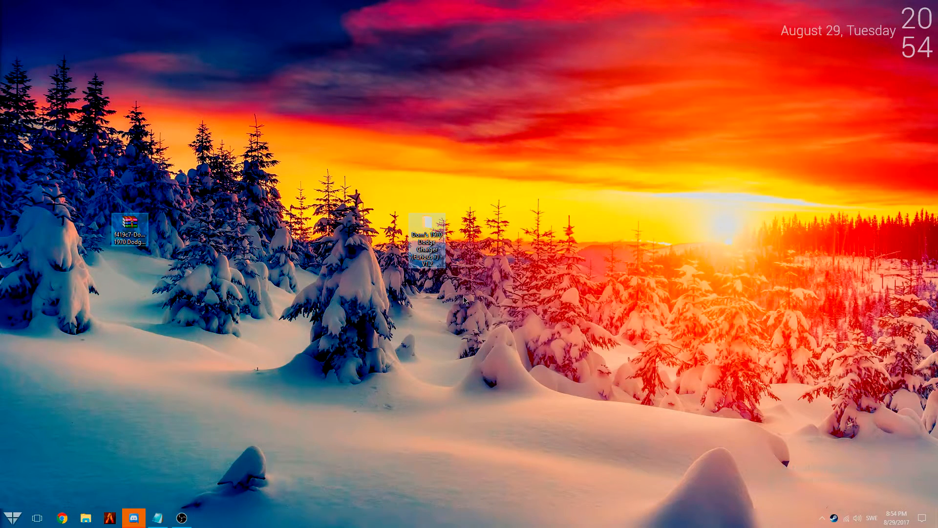
- Delete the Dodge Charger RAR archive from the desktop and reposition the extracted folder
left_click(137, 230)
key("Delete")
mouse_move(427, 229)
left_mouse_down()
mouse_move(416, 254)
mouse_move(138, 374)
mouse_move(91, 356)
left_mouse_up()
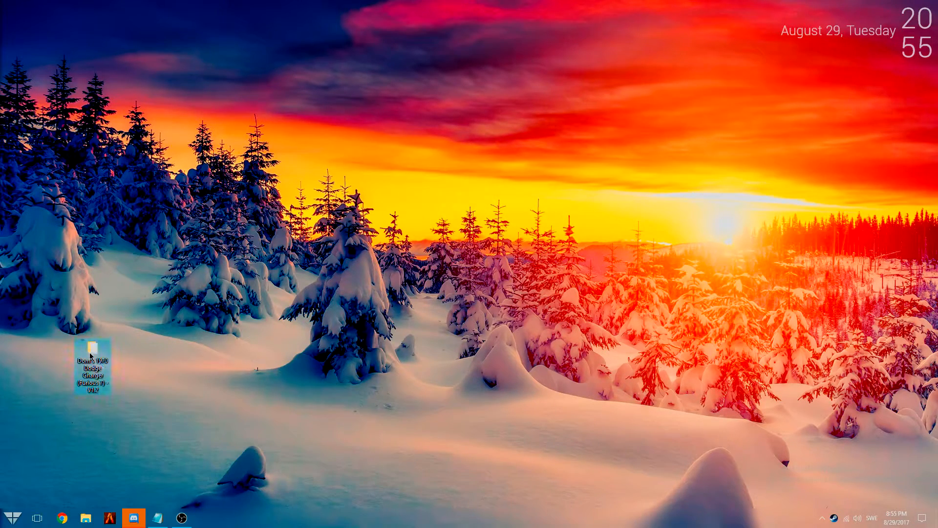
- Examine the contents of the extracted Charger folder, including the Add-On\dodgert70, other and Replace subfolders
double_click(90, 356)
mouse_move(237, 28)
left_mouse_down()
mouse_move(418, 167)
mouse_move(497, 187)
left_mouse_up()
double_click(426, 279)
double_click(429, 281)
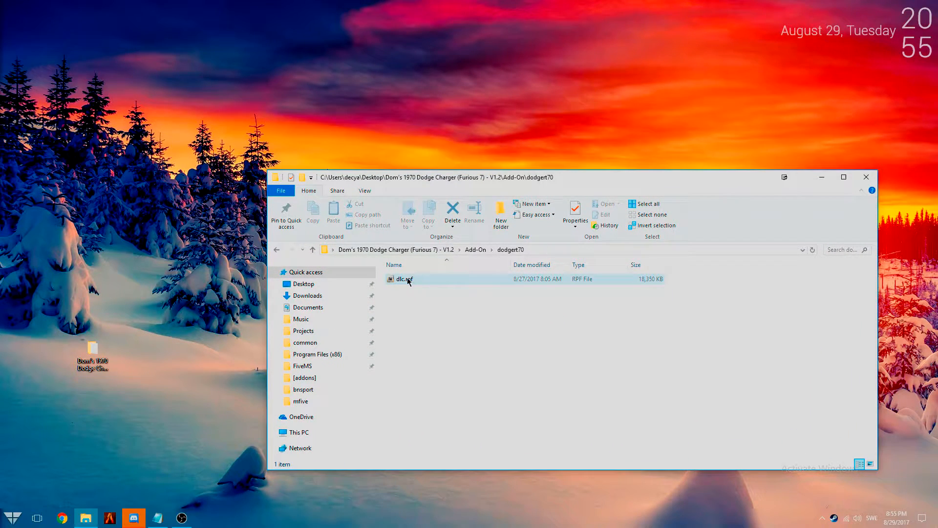
left_click(447, 251)
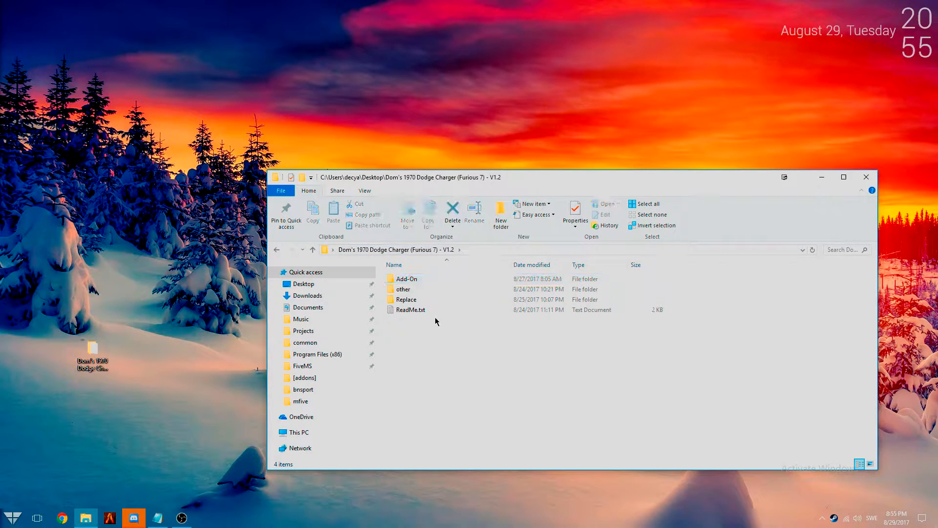
double_click(408, 289)
double_click(413, 279)
left_click(432, 252)
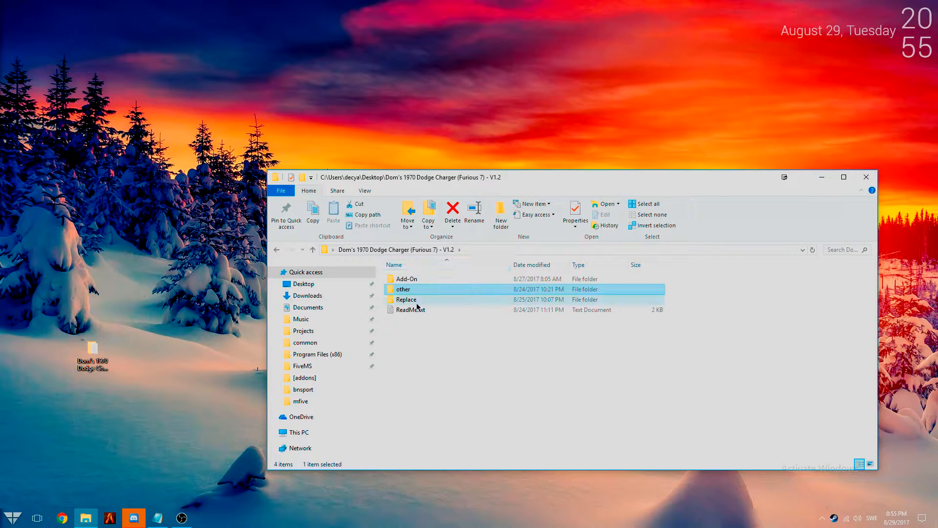
double_click(418, 301)
left_click(423, 252)
- Copy WorkingBlower.cs from the Add-On\scripts folder to the desktop
double_click(409, 278)
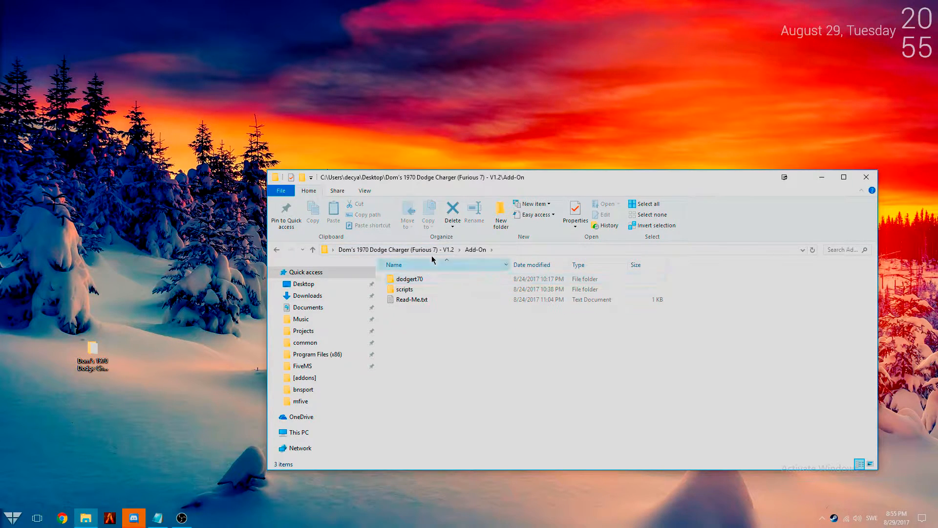
left_click(419, 289)
double_click(419, 291)
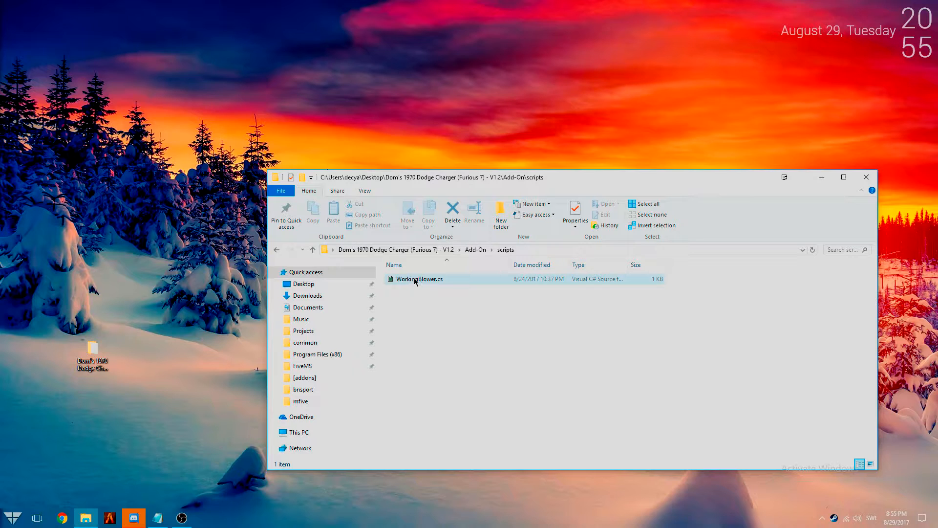
right_click(412, 281)
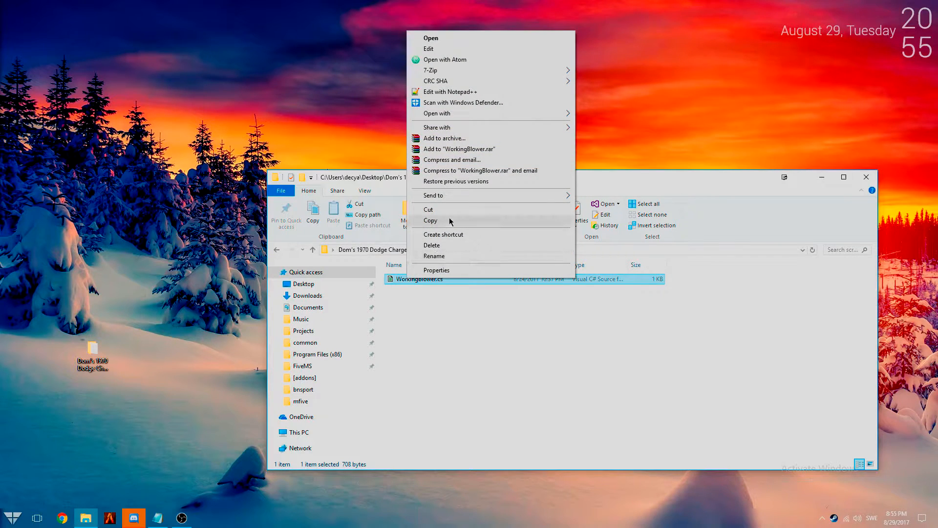
left_click(450, 221)
left_click(78, 292)
key("ctrl+v")
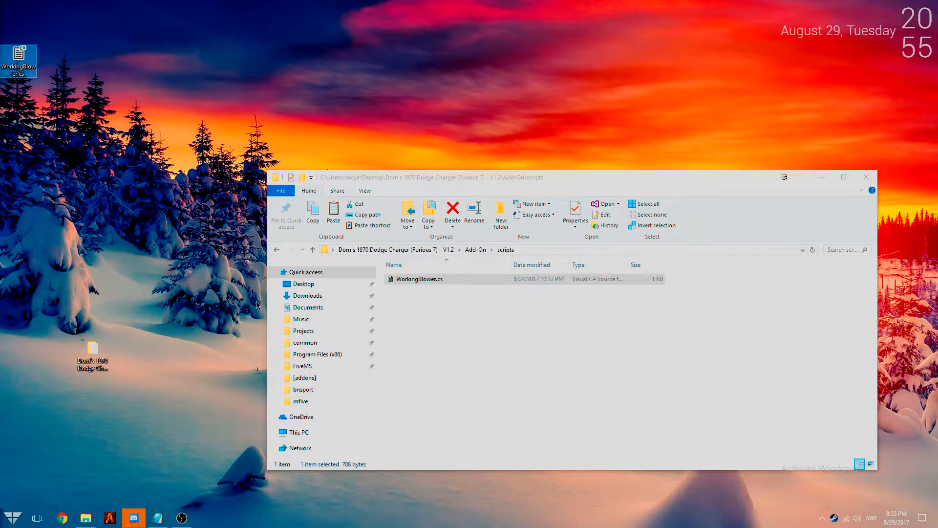
left_click(435, 350)
left_click(115, 224)
left_click(137, 227)
left_click(432, 410)
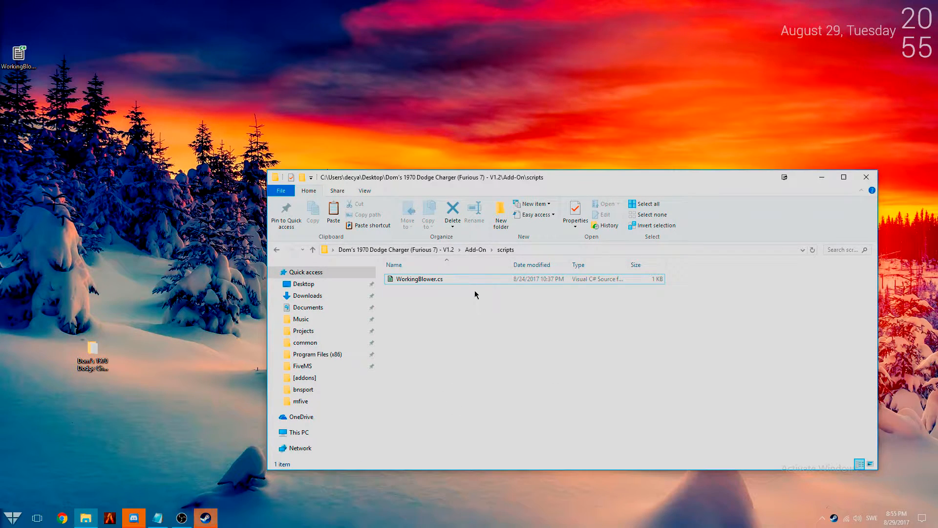
- Open dlc.rpf from the Add-On\dodgert70 folder in OpenIV and close the File Explorer window
left_click(475, 249)
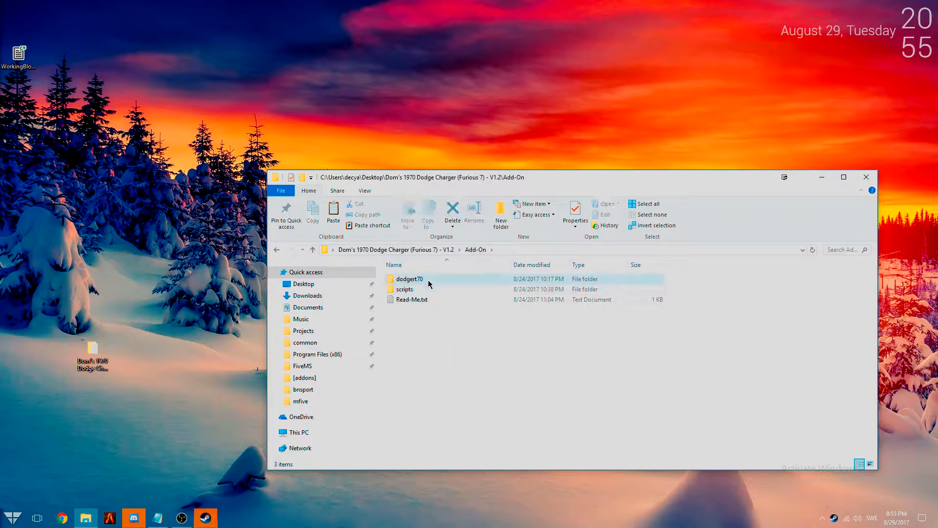
left_click(409, 281)
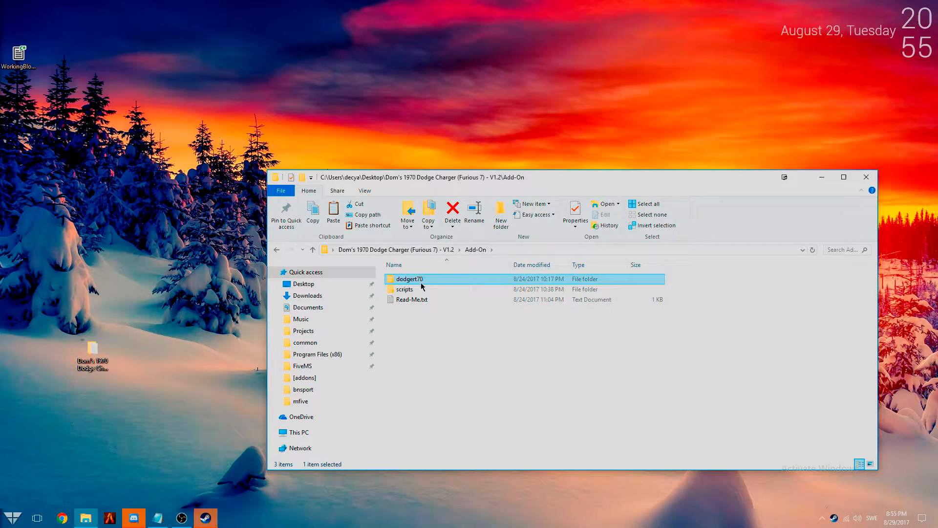
double_click(425, 281)
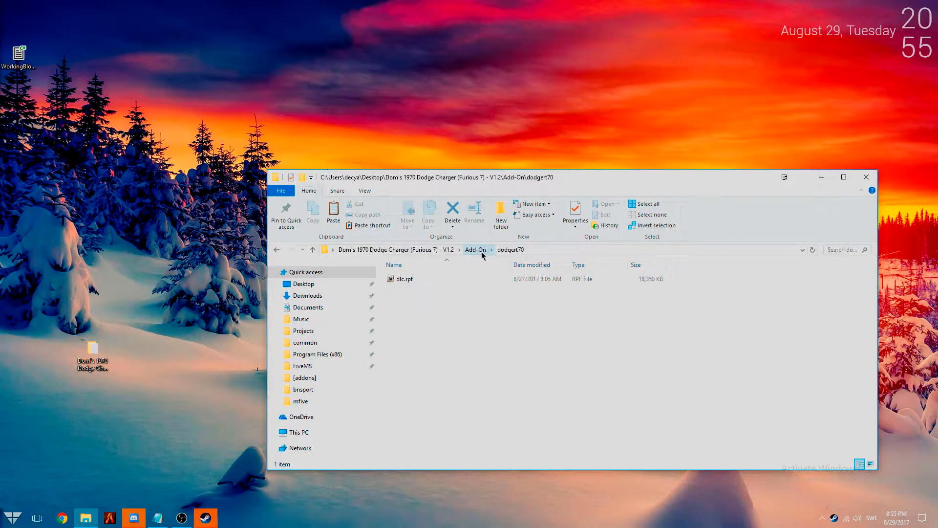
left_click(408, 281)
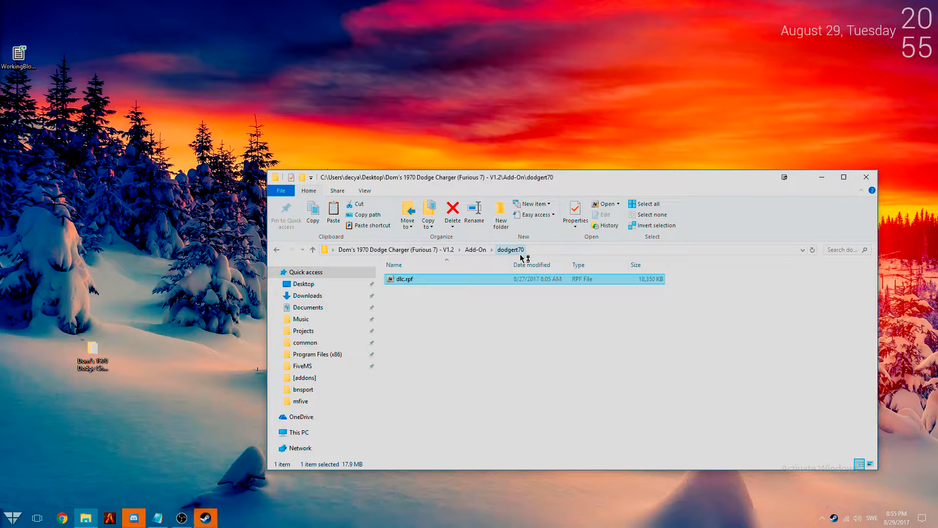
key("Return")
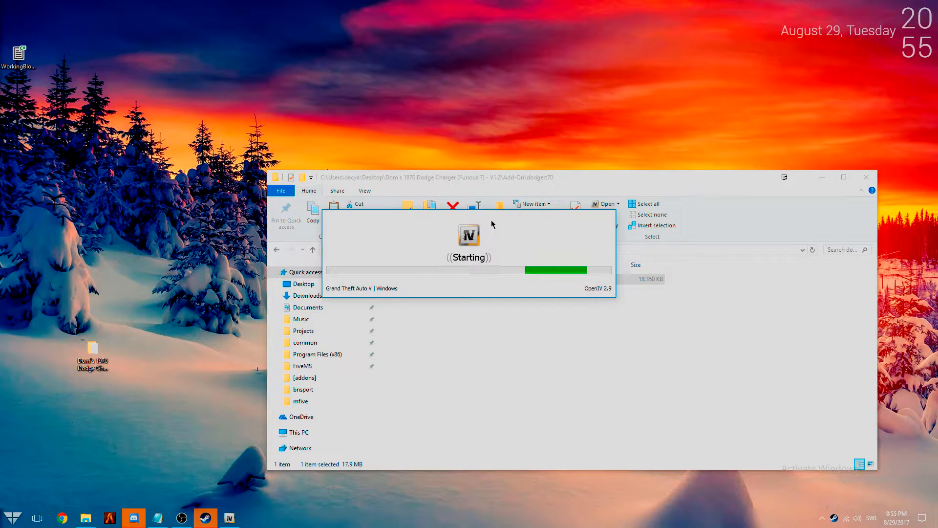
left_click_drag(494, 223, 637, 281)
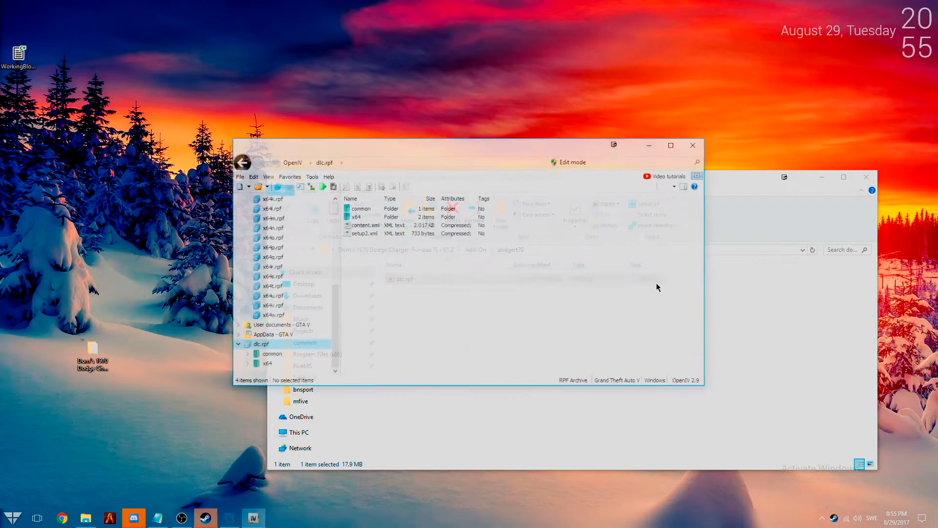
left_click(828, 180)
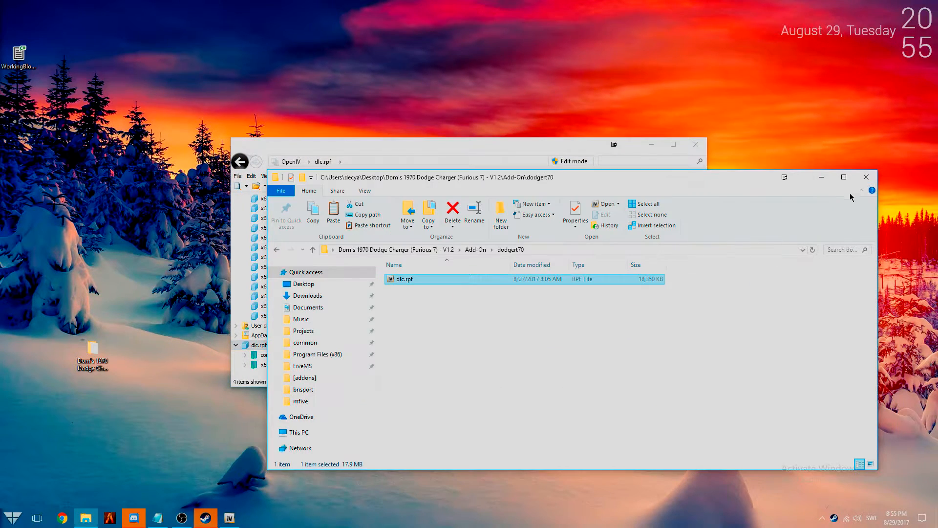
left_click(867, 177)
- Collapse the dlc.rpf and GTA V branches of the OpenIV tree and move the window aside
mouse_move(543, 139)
left_mouse_down()
mouse_move(547, 146)
mouse_move(561, 135)
left_mouse_up()
left_click(238, 361)
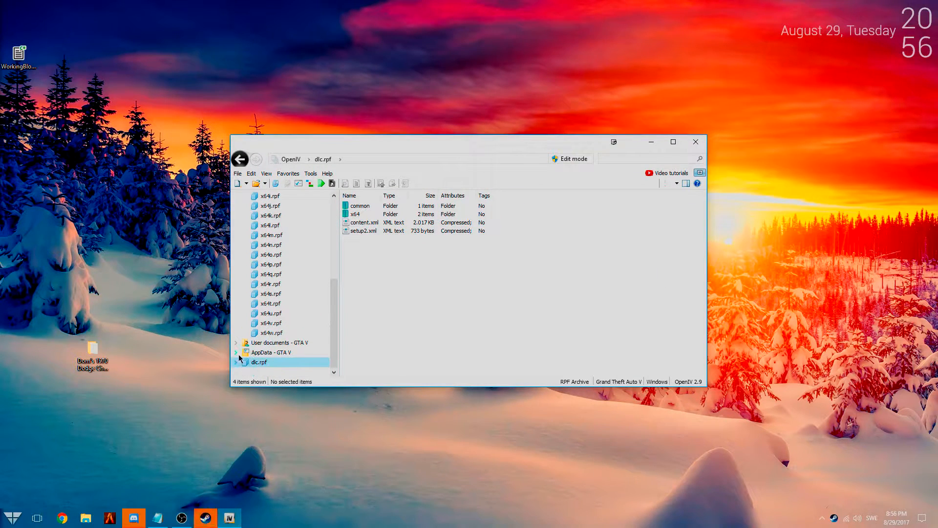
scroll(245, 300, "up", 5)
left_click(236, 196)
left_click_drag(423, 153, 622, 160)
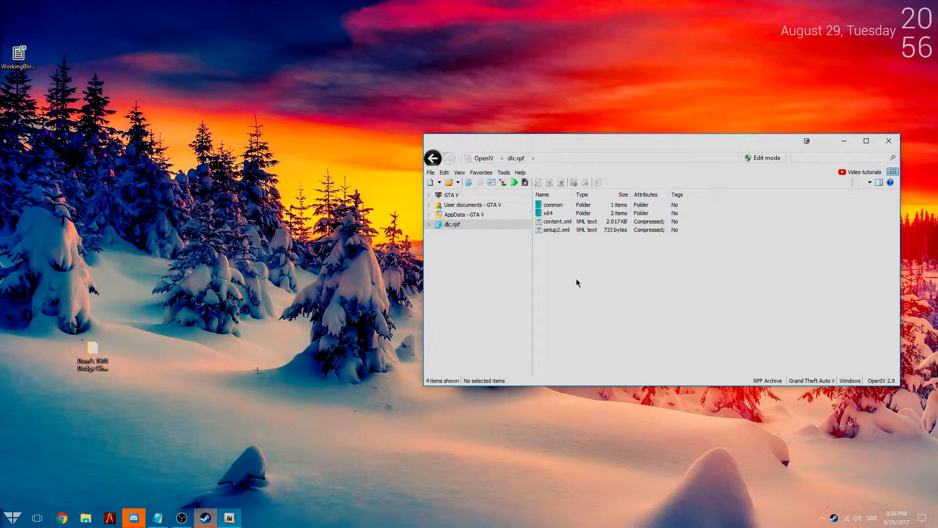
- Open a new File Explorer window and remove the mfive and bnsport folders from Quick access
left_click(225, 253)
left_click(86, 518)
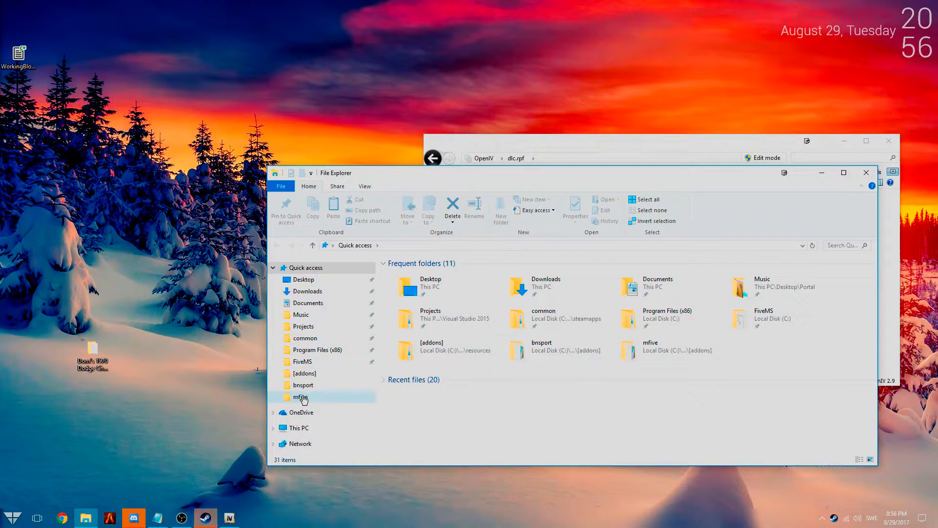
right_click(309, 399)
left_click(370, 200)
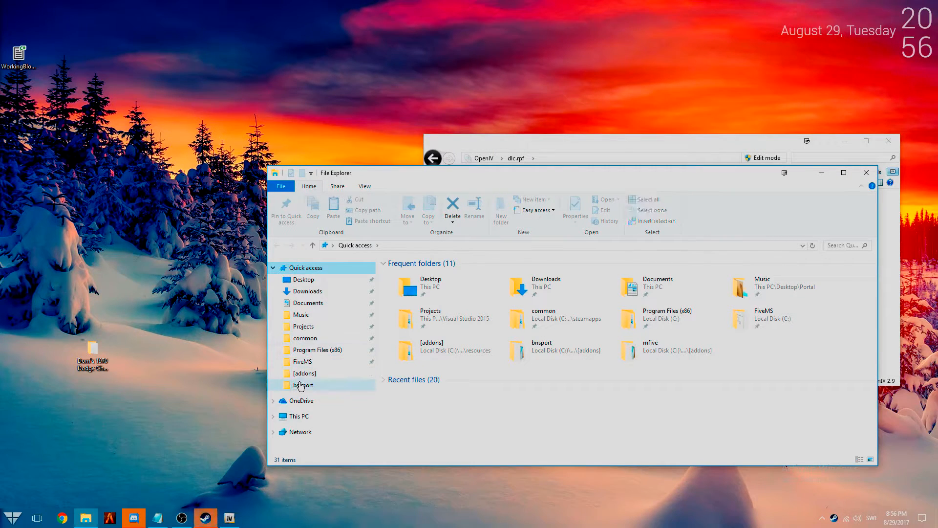
right_click(299, 384)
left_click(383, 186)
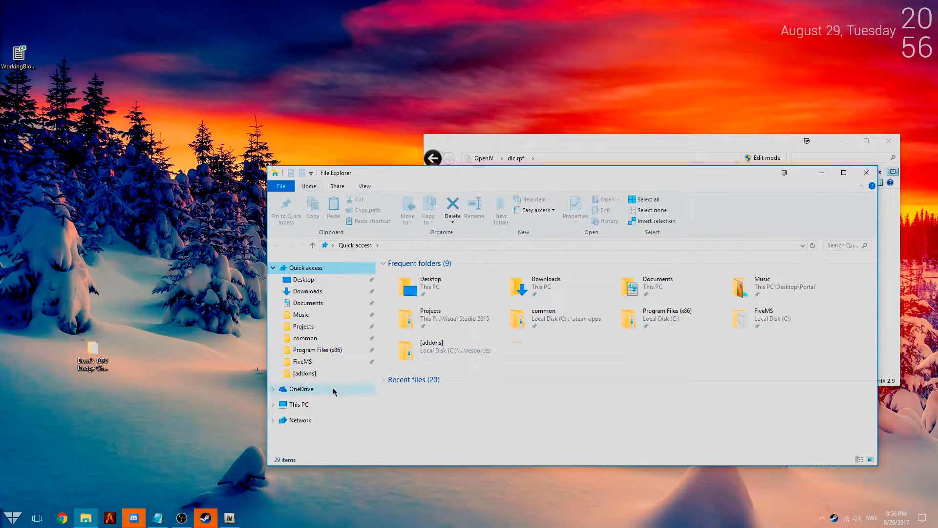
- Place the Charger folder beside WorkingBlower.cs on the desktop and move the File Explorer and OpenIV windows apart
mouse_move(93, 350)
left_mouse_down()
mouse_move(73, 97)
mouse_move(56, 59)
left_mouse_up()
left_click_drag(402, 177, 138, 183)
left_click_drag(611, 150, 650, 84)
left_click(339, 389)
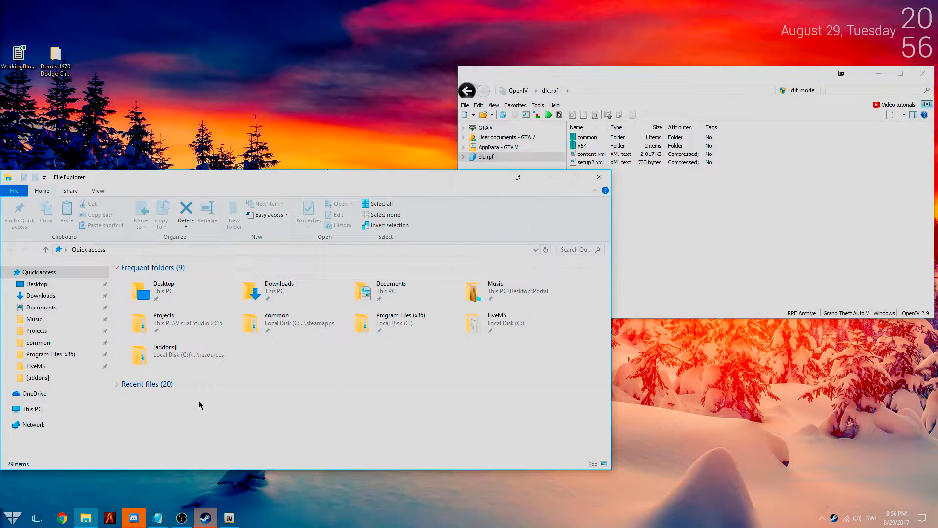
- Open the [addons] folder inside C:\FiveMS\cfx-server-data-master\resources in File Explorer
left_click(36, 365)
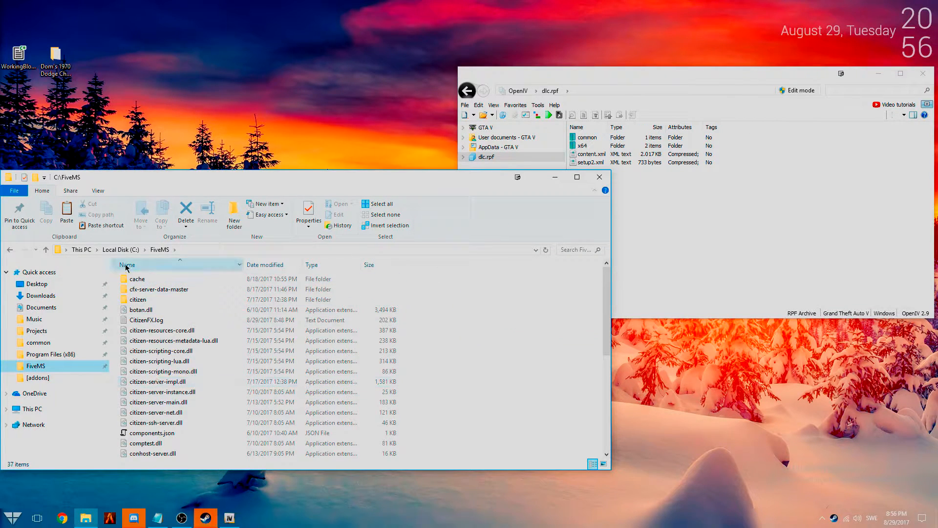
left_click(120, 249)
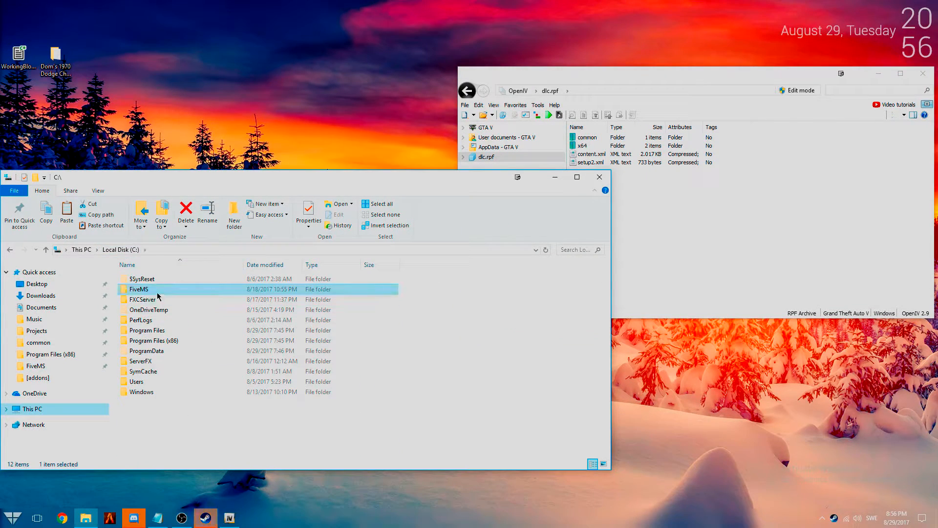
double_click(142, 290)
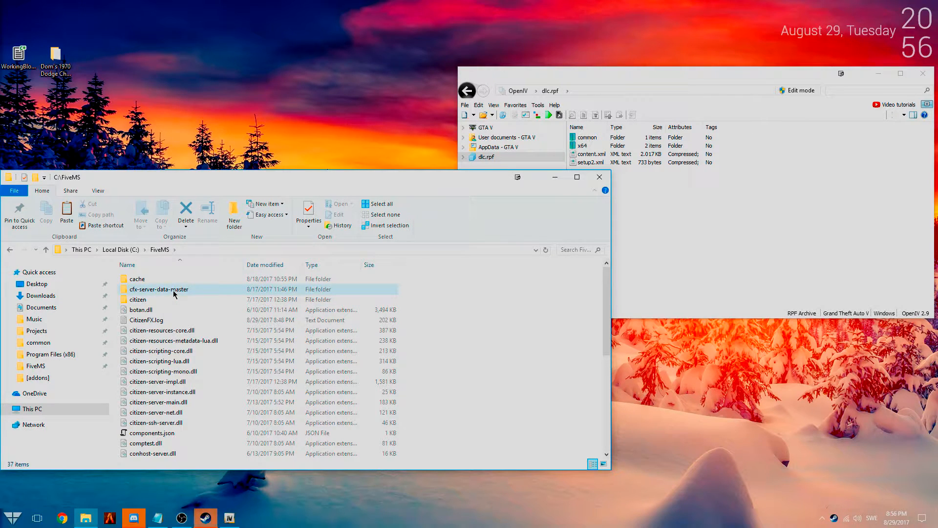
double_click(174, 293)
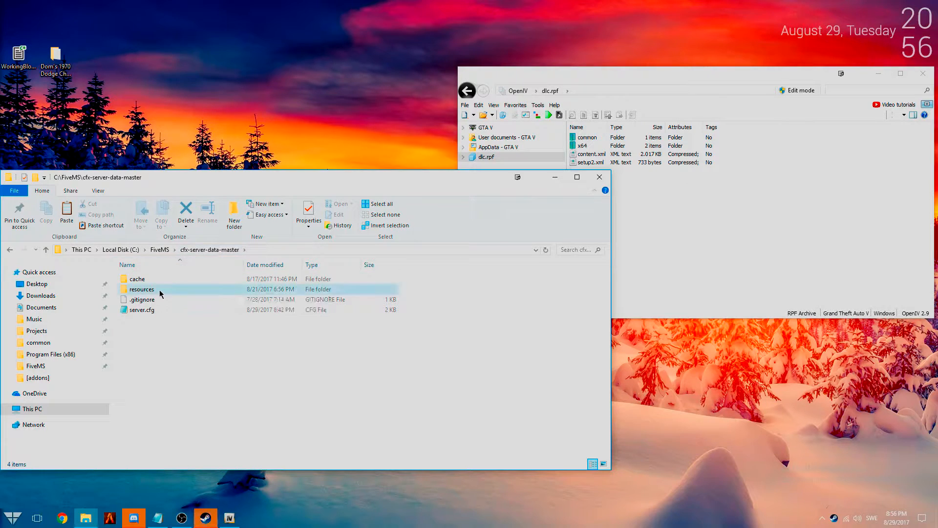
double_click(181, 290)
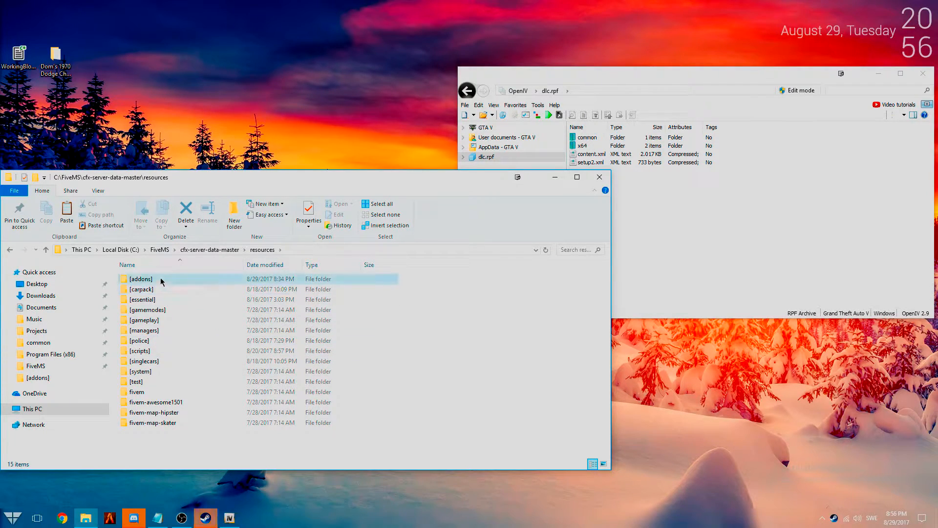
double_click(141, 279)
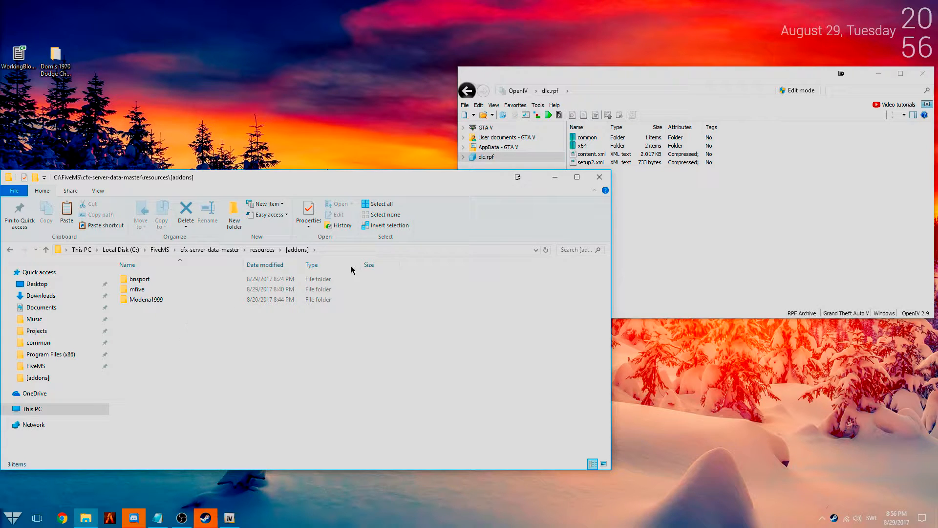
- Create a new folder named DC70 in the [addons] folder
right_click(210, 368)
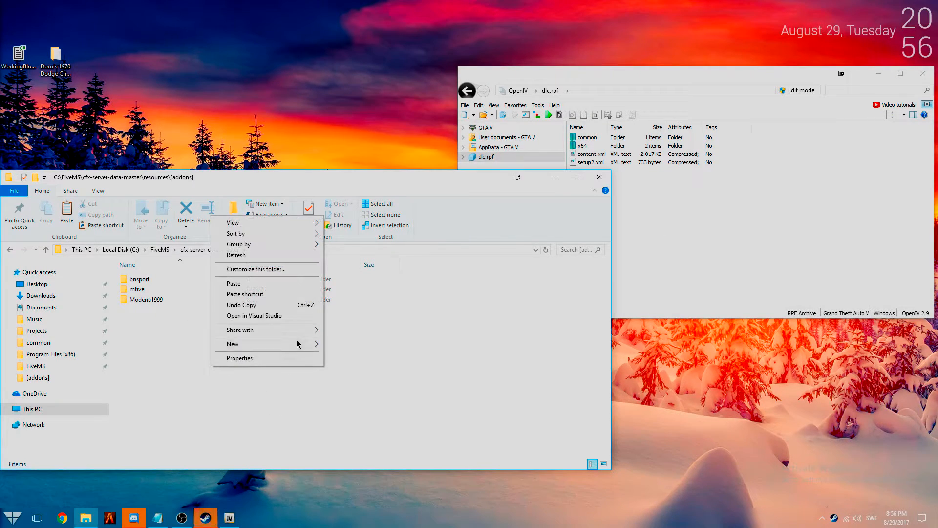
left_click(350, 346)
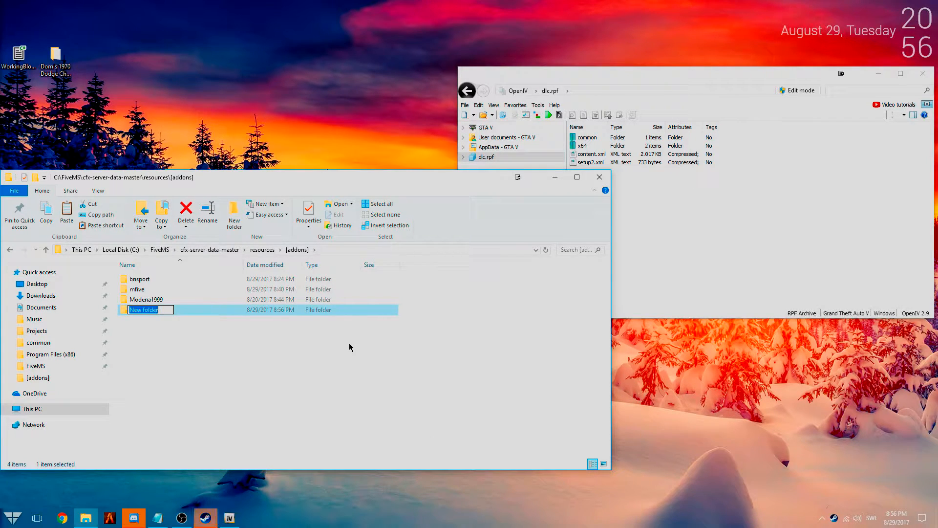
type("DC70")
key("Return")
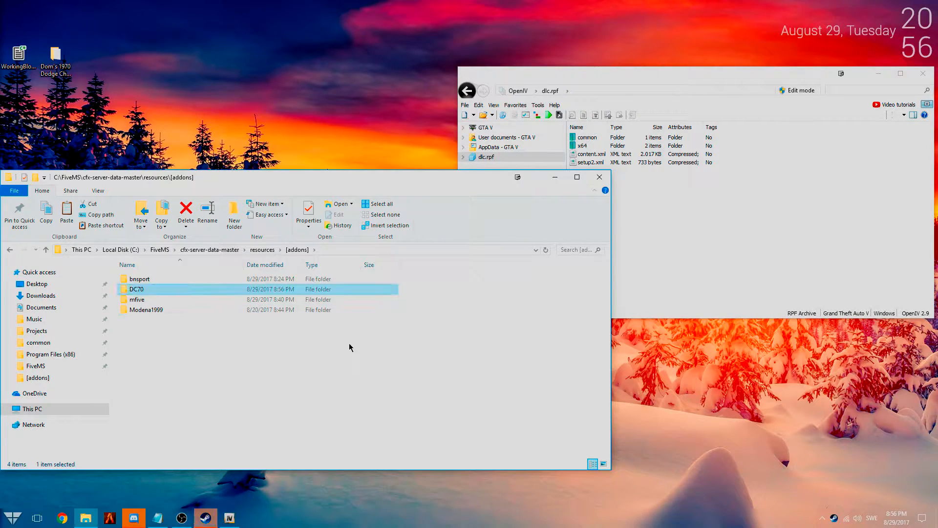
left_click(203, 308)
left_click(184, 324)
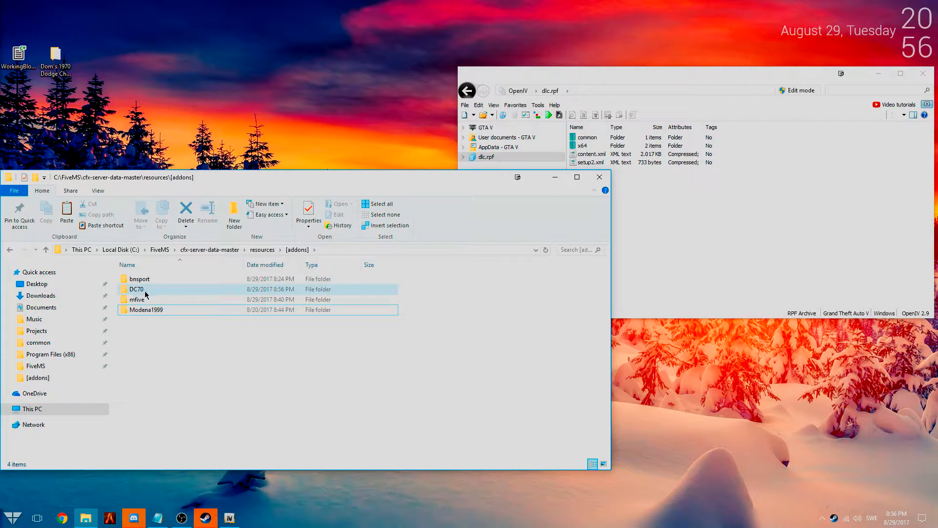
- Check the files inside the existing bnsport resource folder and return to [addons]
double_click(155, 279)
left_click(151, 289)
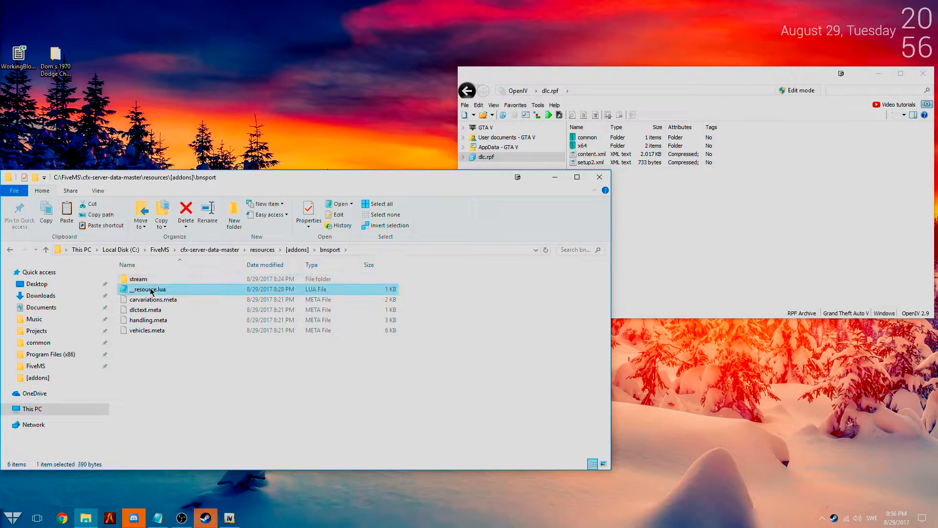
left_click(298, 249)
- Create a text document inside the DC70 folder and name it __resource.lua, accepting the file extension change
double_click(171, 290)
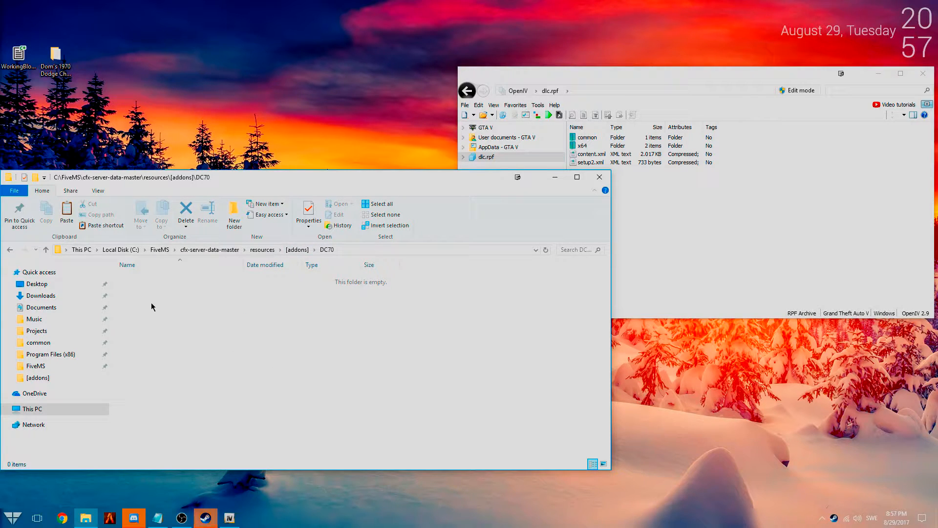
right_click(171, 319)
mouse_move(244, 446)
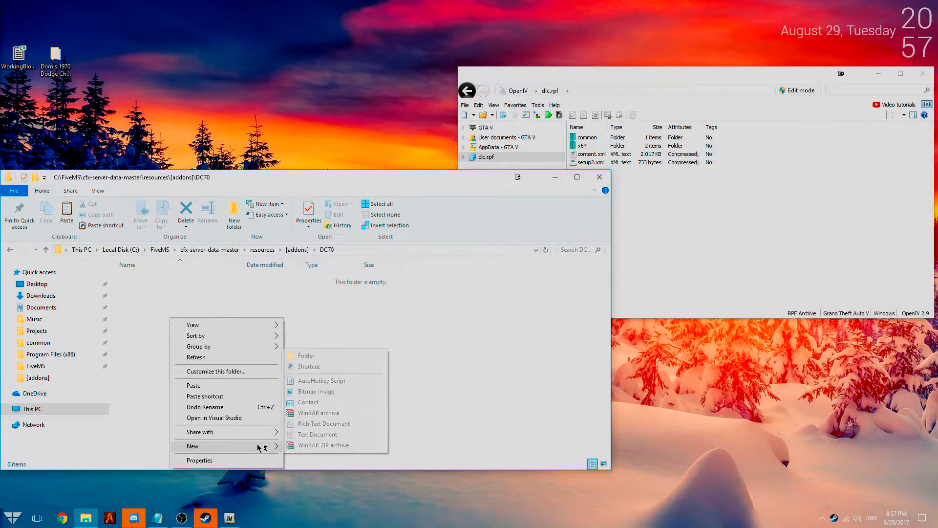
left_click(317, 434)
type("_")
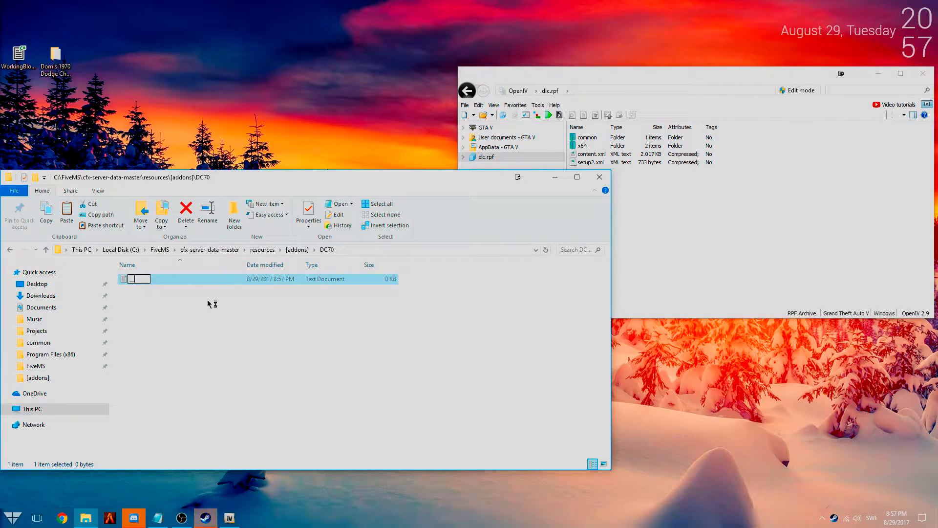
type("_resource.lua")
key("Return")
key("Return")
- Open __resource.lua in Notepad and enter resource_manifest_version '77731fab-63ca-442c-a67b-abc70f28dfa5' and an empty files { } block
double_click(154, 280)
left_click_drag(237, 240, 403, 201)
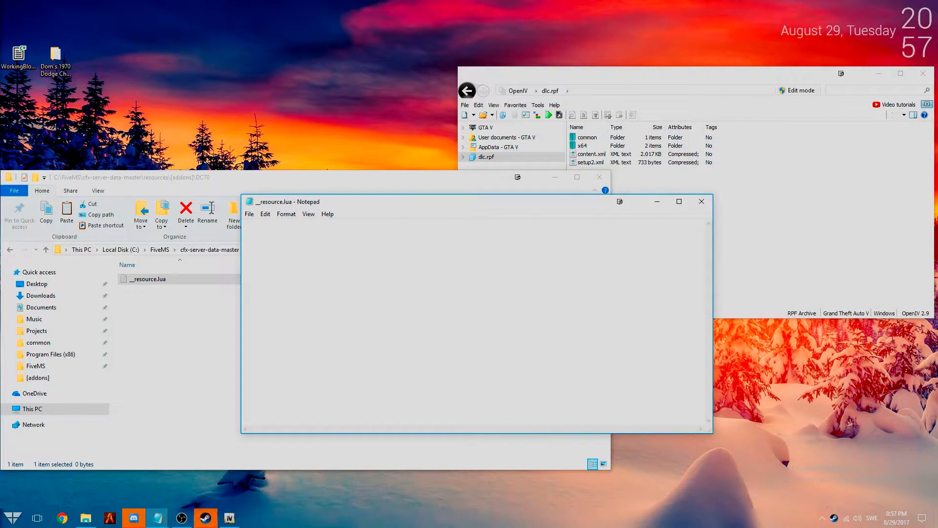
type("resource_manifest_version '77731fab-63ca-442c-a67b-abc70f28dfa5'")
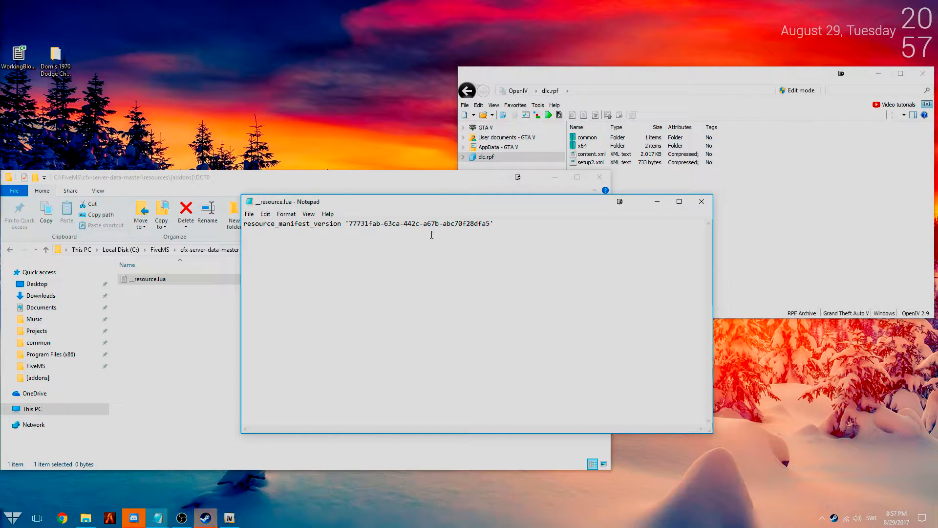
left_click_drag(513, 223, 232, 218)
left_click(287, 290)
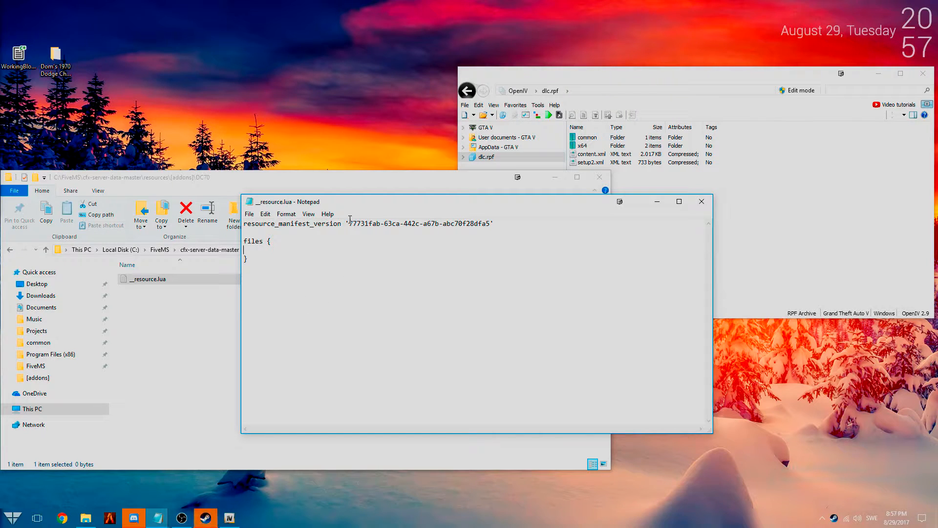
- Add an empty data_file '' '' line and a client_scripts 'vehicle_names.lua' line to __resource.lua, and minimize Notepad
left_click_drag(348, 209, 148, 222)
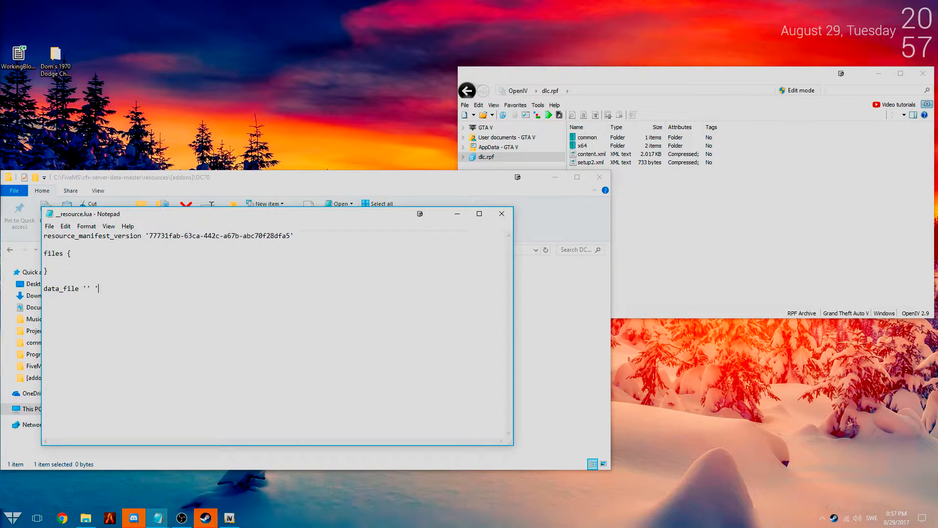
key("Return")
key("Return")
type("Vlient_scripts 'vehicle_names.lua'")
left_click_drag(132, 218, 132, 278)
left_click(453, 277)
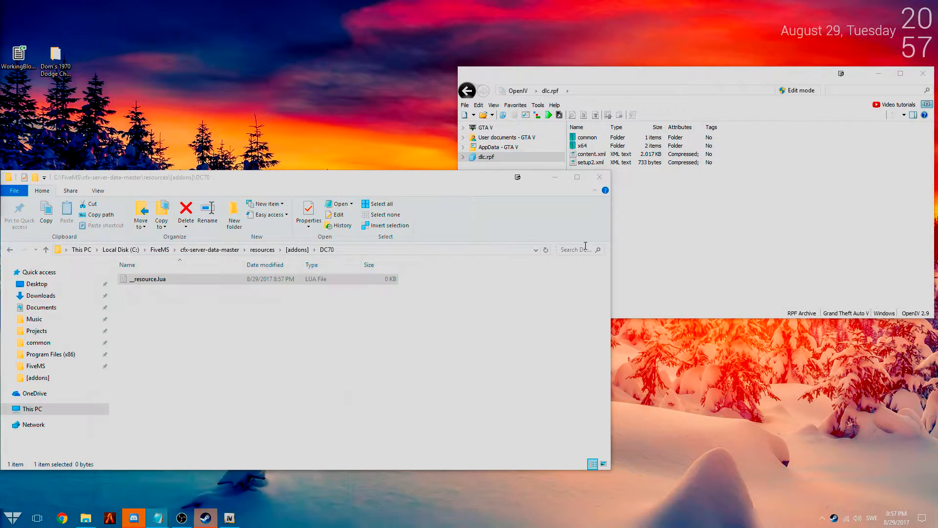
left_click(678, 230)
- Create a new folder named stream in the DC70 folder
right_click(169, 317)
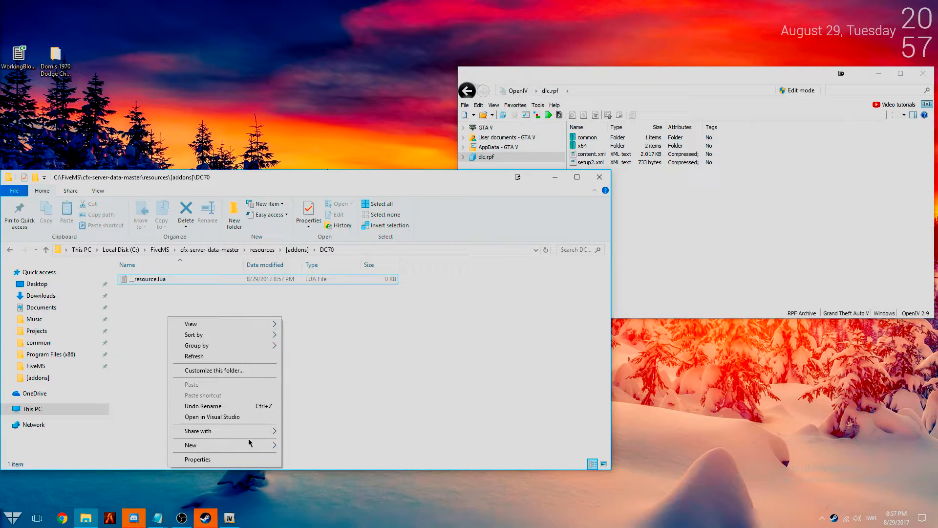
mouse_move(269, 445)
left_click(310, 355)
type("stream")
key("Return")
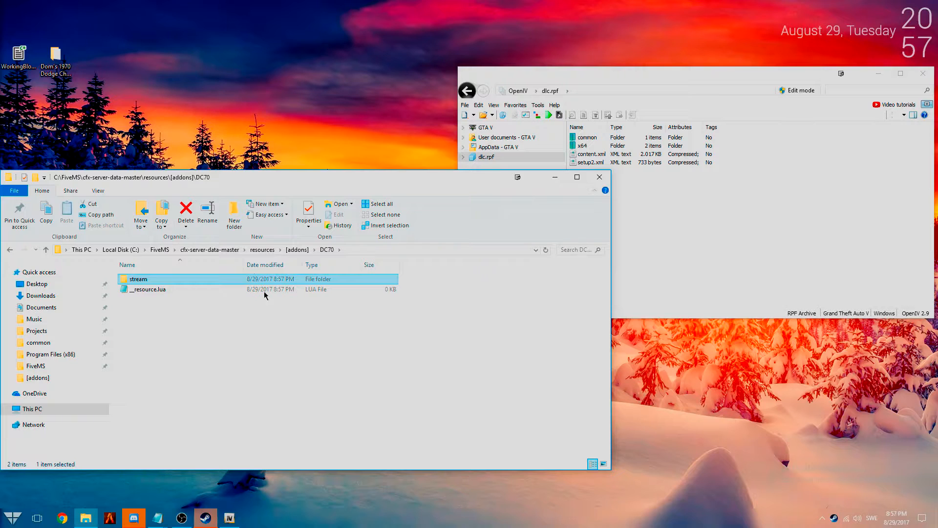
- Extract content.xml and setup2.xml from the dlc.rpf root into the stream folder, and open that folder
left_click_drag(768, 199, 144, 283)
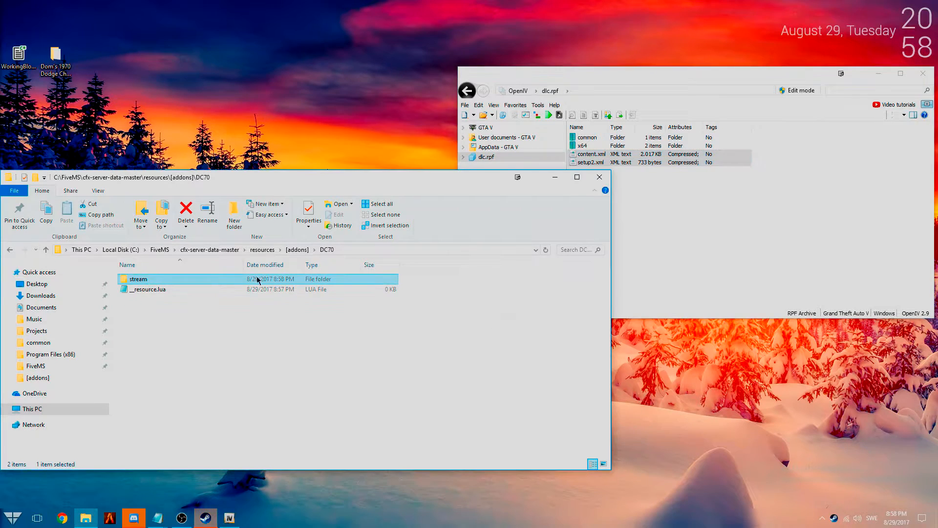
left_click(741, 232)
double_click(230, 280)
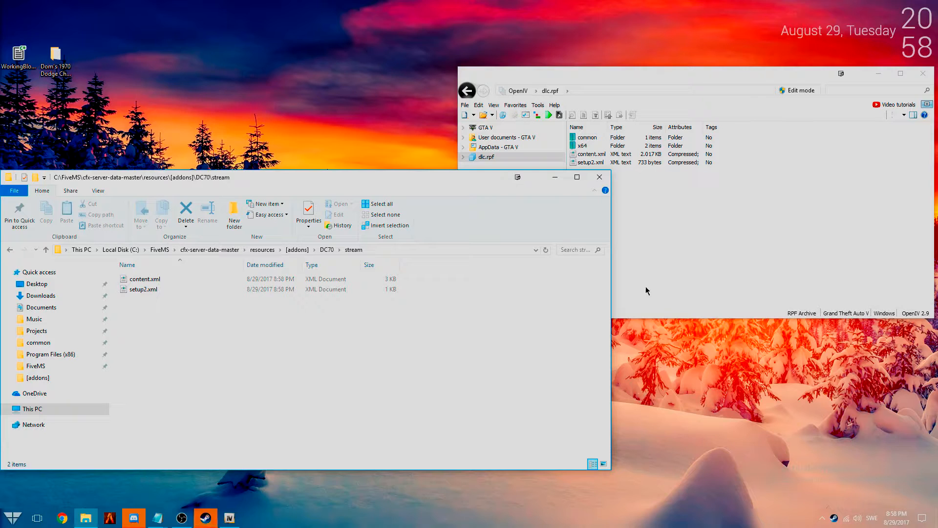
- Extract carvariations.meta, dlctext.meta, handling.meta and vehicles.meta from common\data in dlc.rpf into the stream folder
left_click(594, 291)
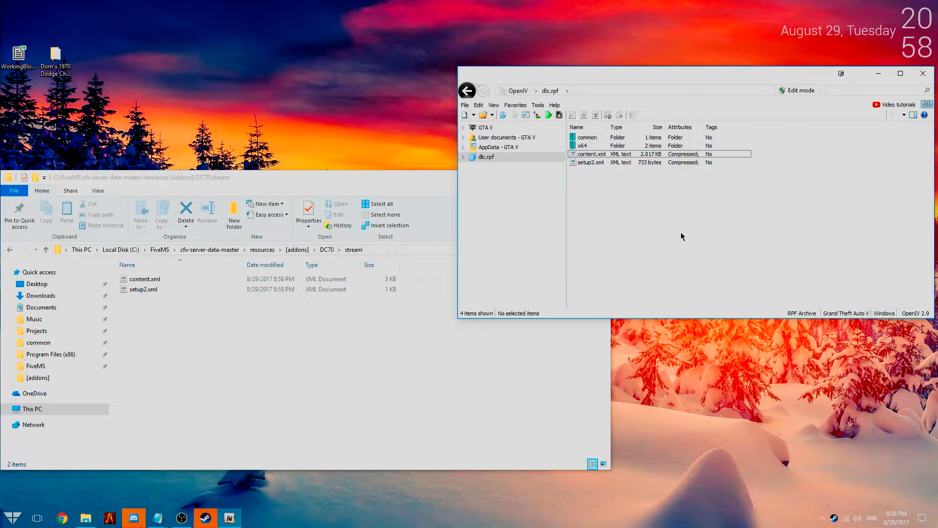
double_click(602, 138)
double_click(604, 142)
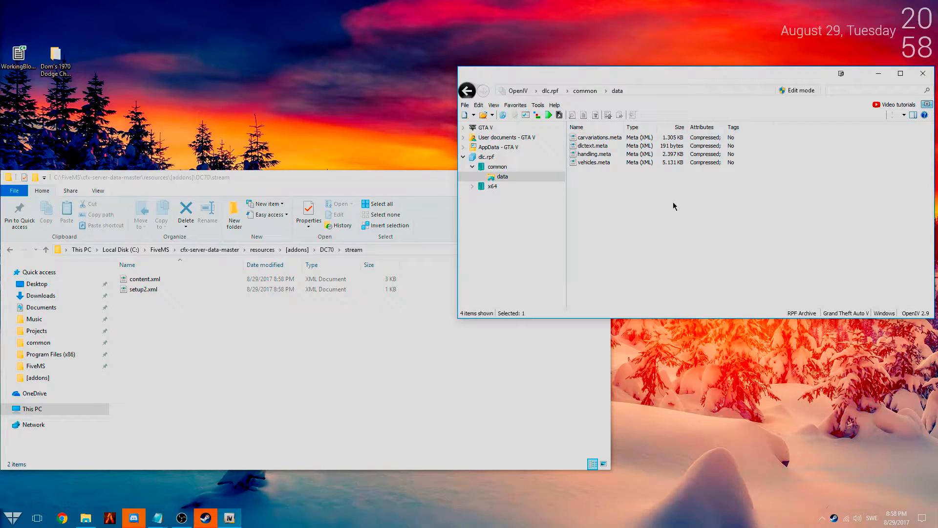
key("ctrl+a")
left_click_drag(609, 157, 299, 373)
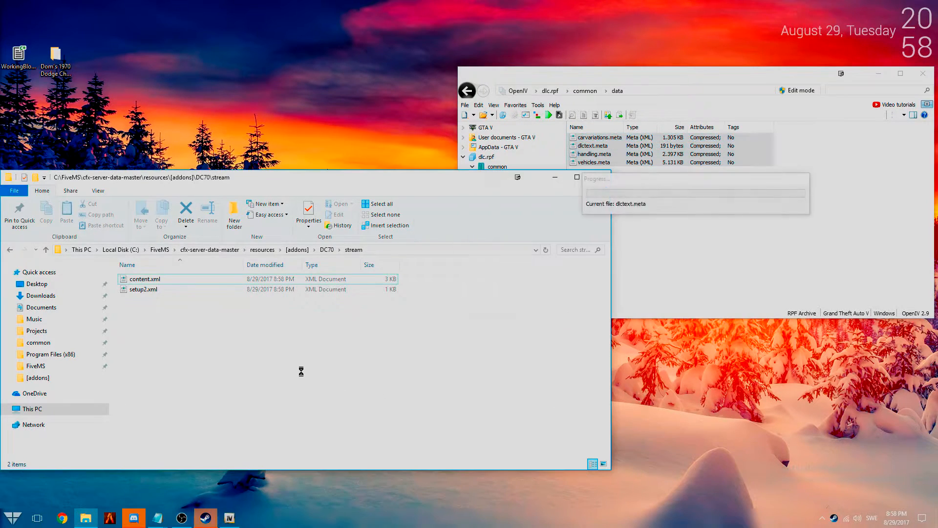
left_click(317, 364)
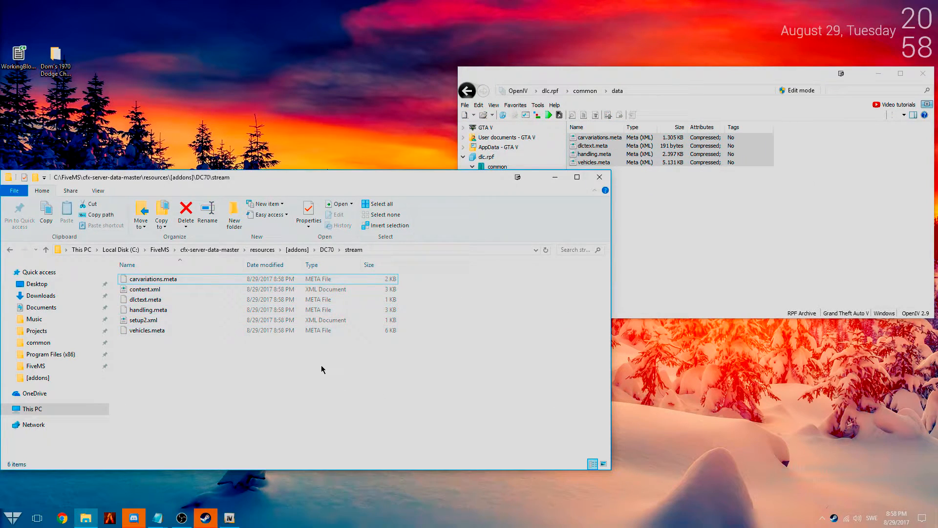
left_click(775, 258)
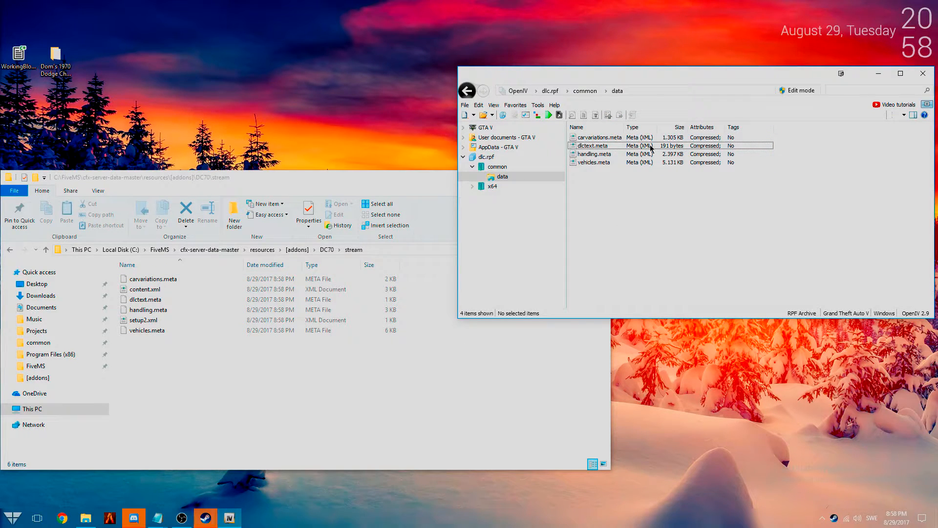
- Look through the x64\data\lang folder of dlc.rpf in OpenIV and go back up to data
left_click(591, 91)
left_click(550, 91)
double_click(581, 146)
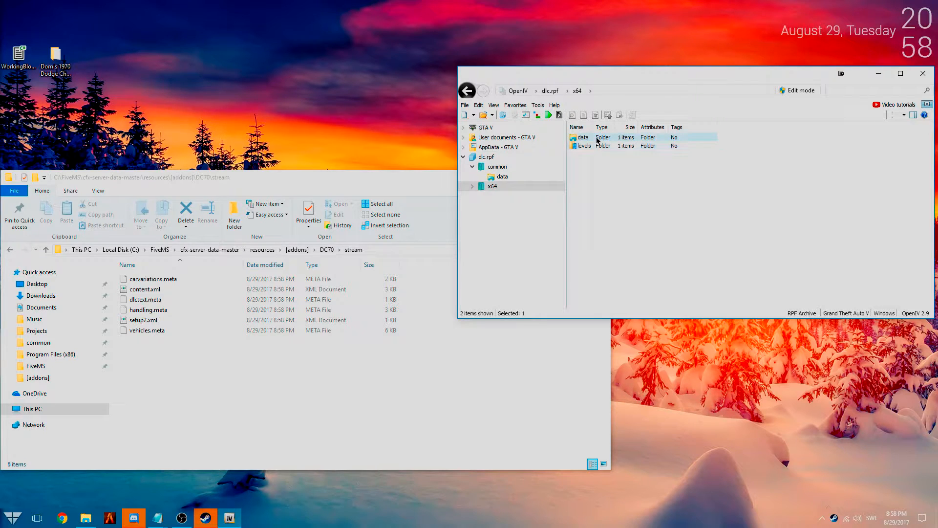
double_click(597, 141)
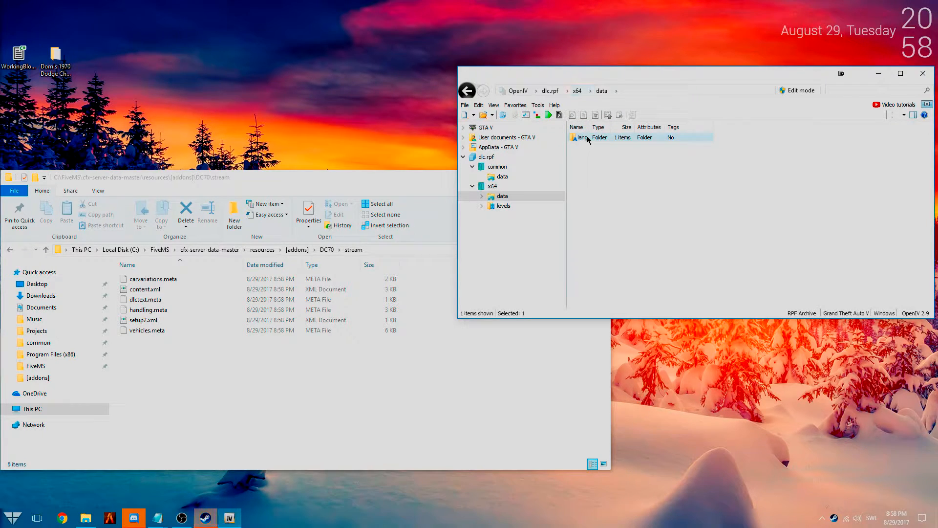
double_click(582, 137)
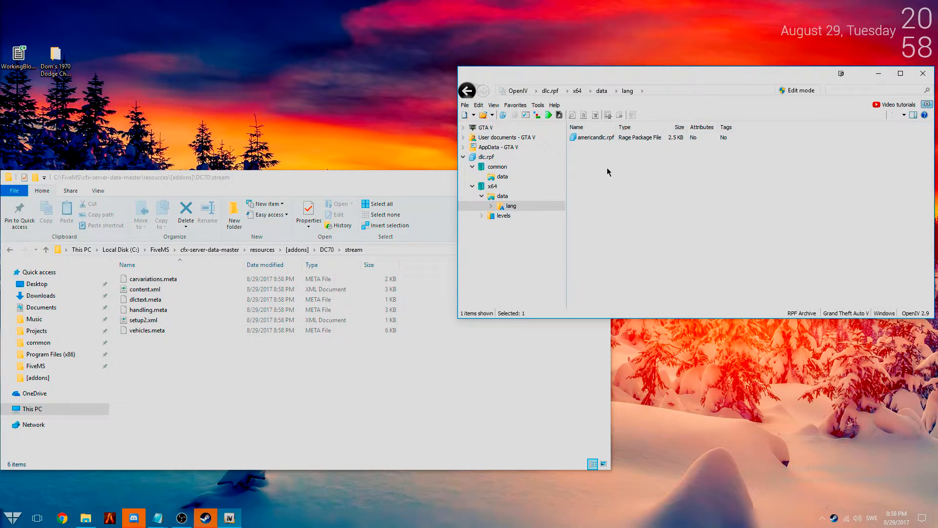
left_click(600, 92)
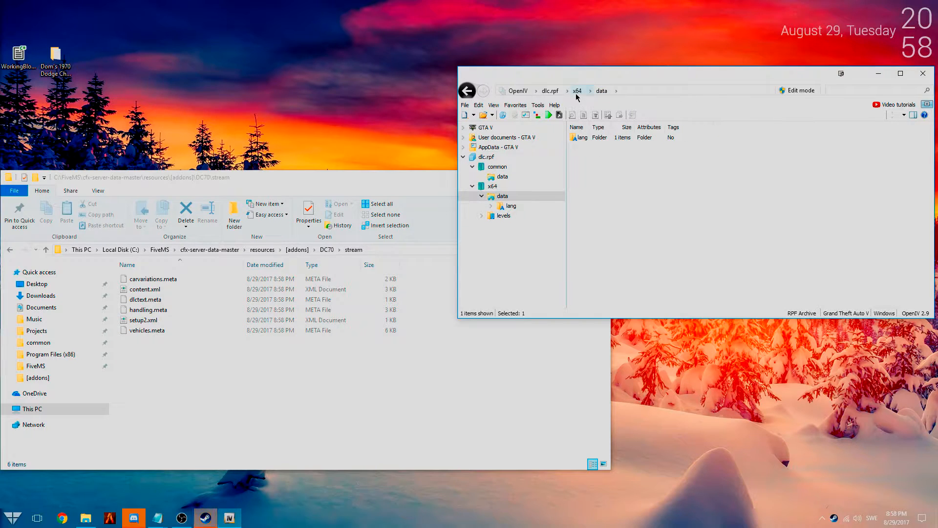
- Open vehicles.rpf under x64\levels\gta5 in dlc.rpf
left_click(577, 92)
left_click(592, 148)
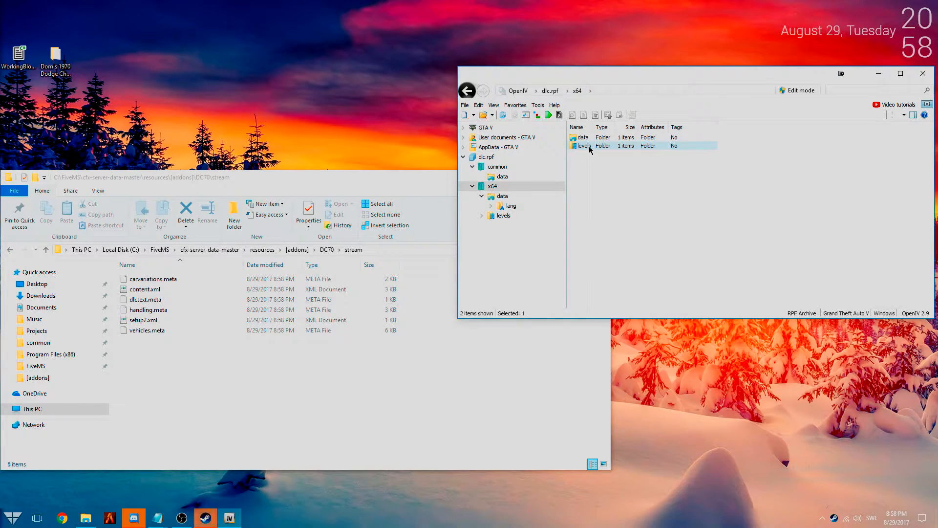
double_click(589, 147)
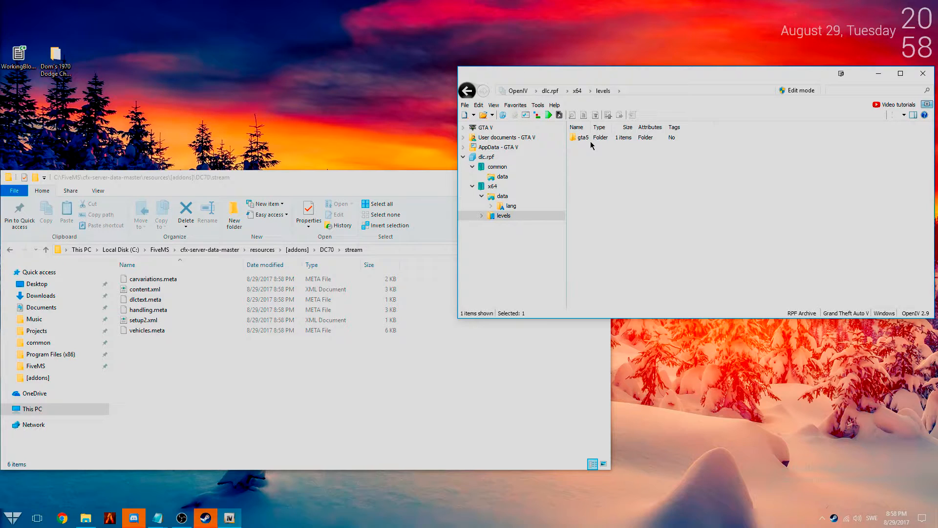
double_click(590, 139)
double_click(592, 137)
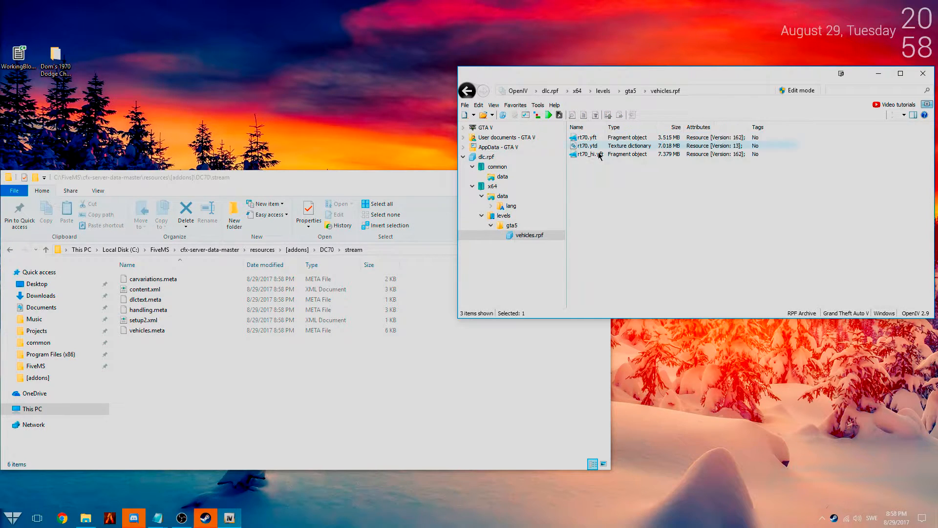
- Extract rt70.yft, rt70.ytd and rt70_hi.yft from vehicles.rpf into the DC70 stream folder
left_click_drag(671, 213, 646, 189)
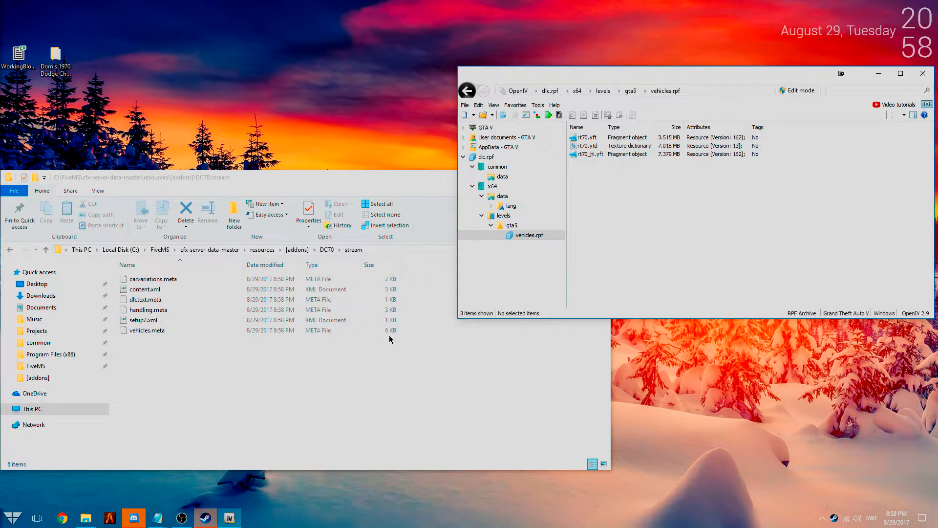
left_click(327, 249)
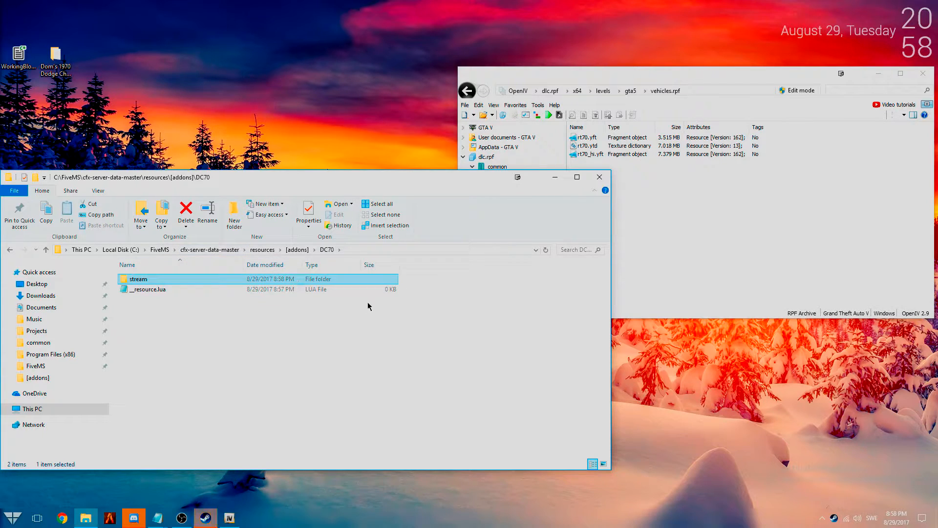
left_click(667, 223)
left_click_drag(673, 203, 612, 174)
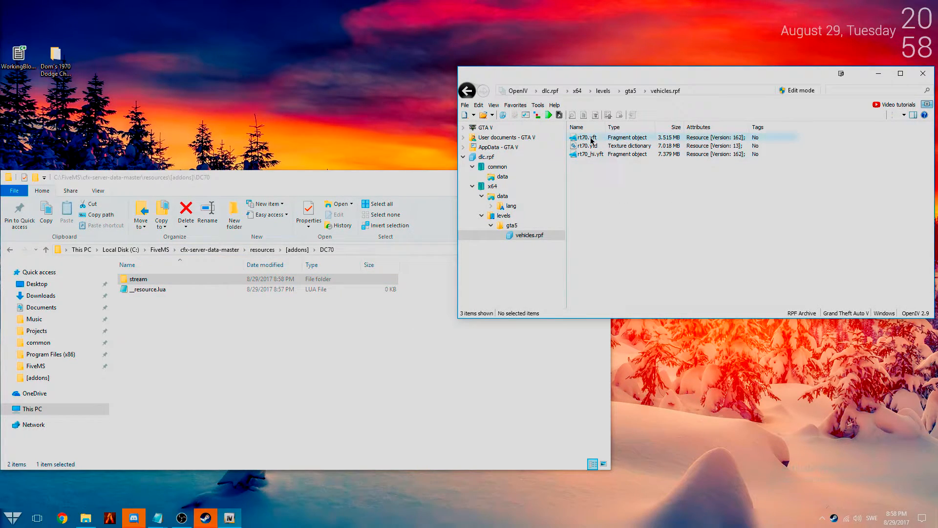
left_click_drag(650, 189, 582, 130)
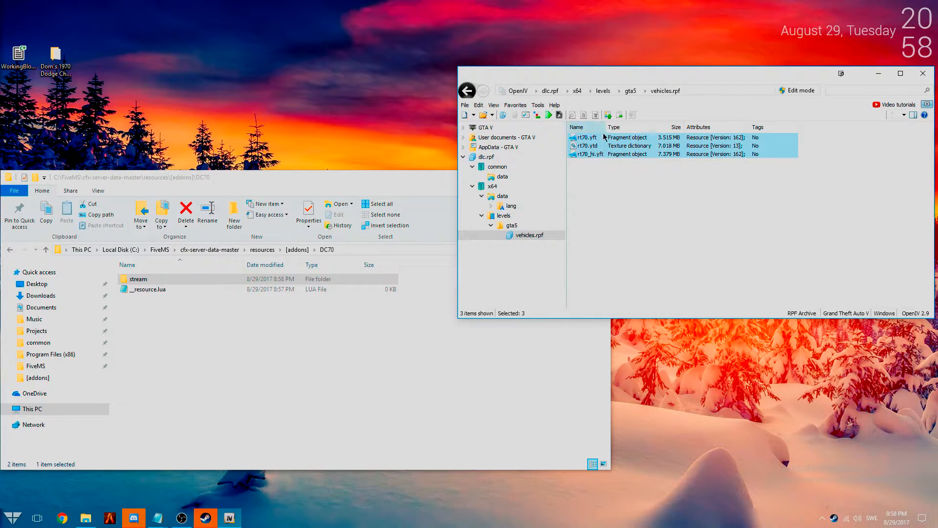
double_click(306, 280)
left_click_drag(704, 209, 274, 376)
left_click(722, 257)
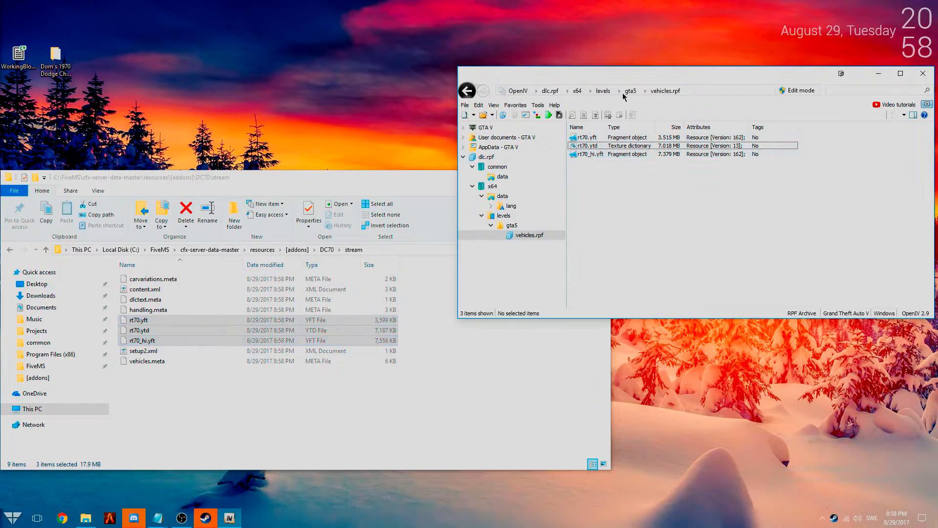
- Check the extracted files in the stream folder and close OpenIV
left_click(603, 91)
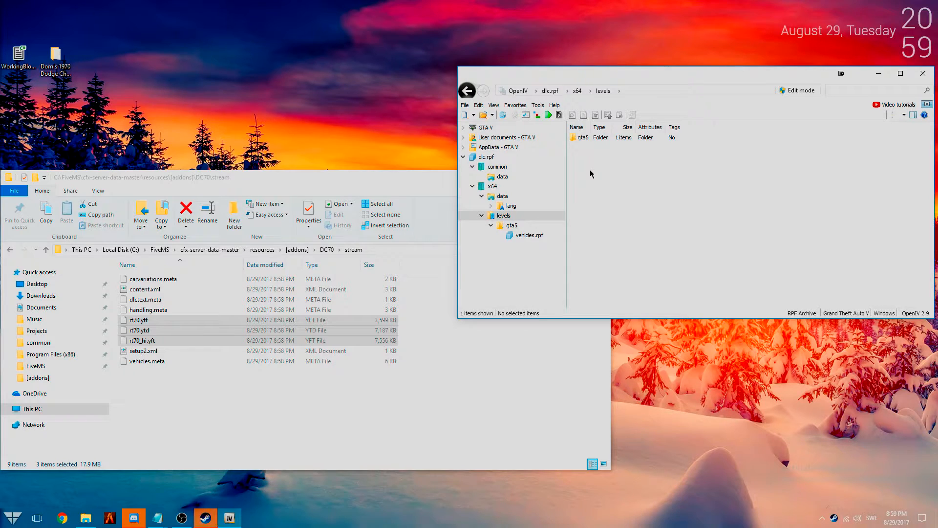
left_click(462, 429)
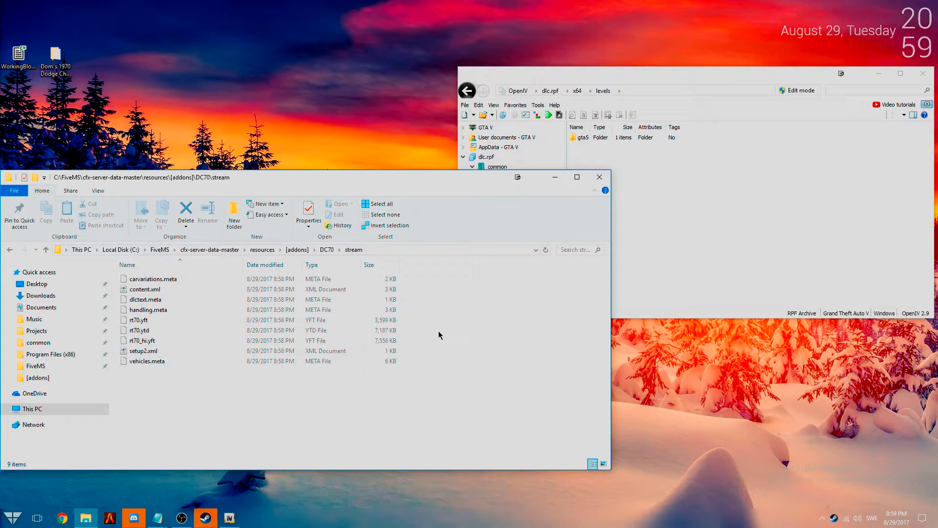
left_click_drag(412, 345, 380, 322)
left_click(470, 337)
left_click(550, 91)
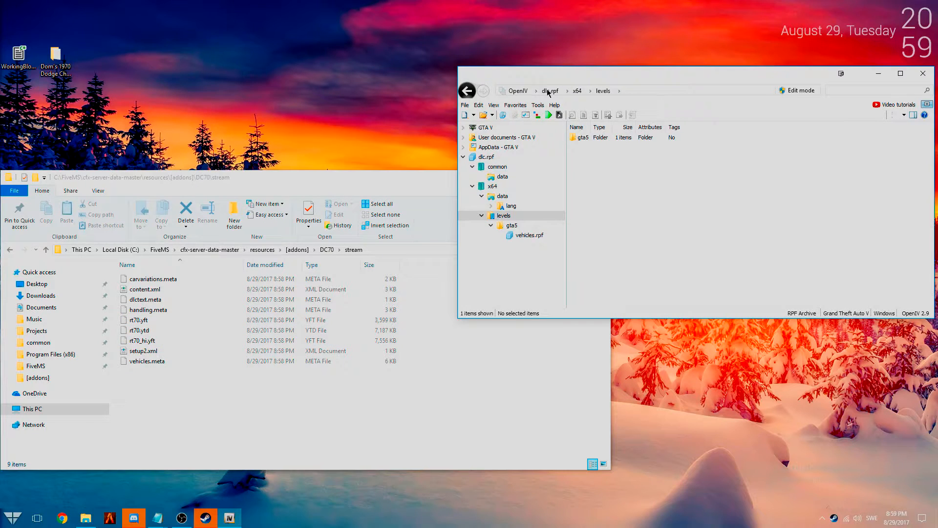
left_click(923, 74)
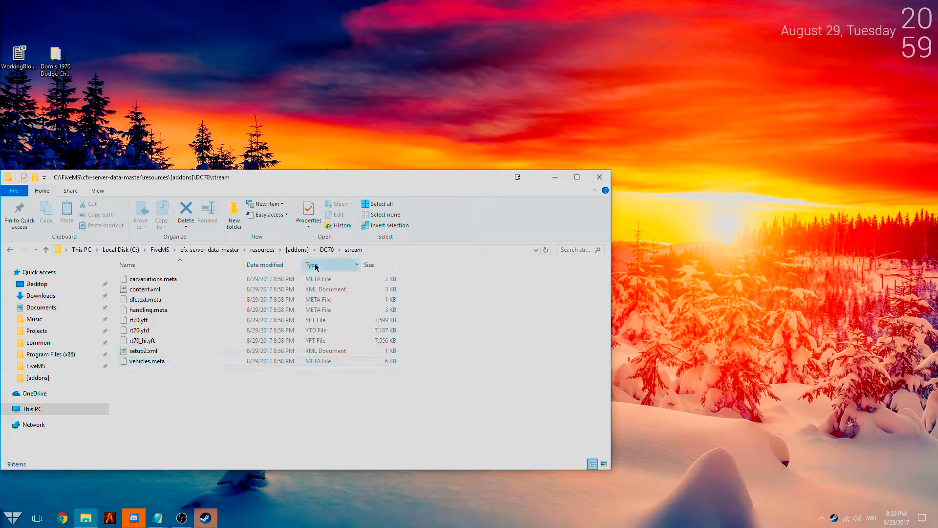
- Move carvariations.meta, dlctext.meta, handling.meta and vehicles.meta out of the stream folder into the DC70 folder
left_click(326, 250)
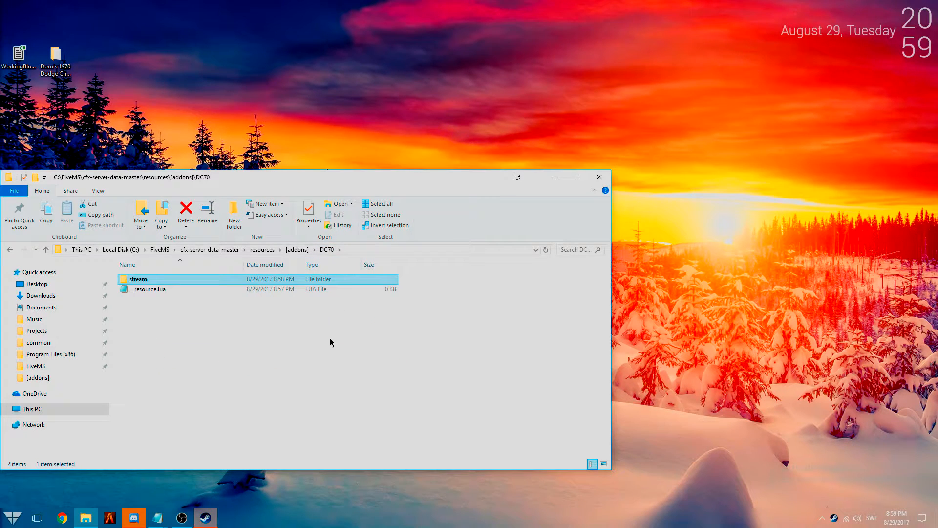
double_click(201, 280)
left_click(163, 310)
left_click(156, 299, "ctrl")
left_click(156, 279, "ctrl")
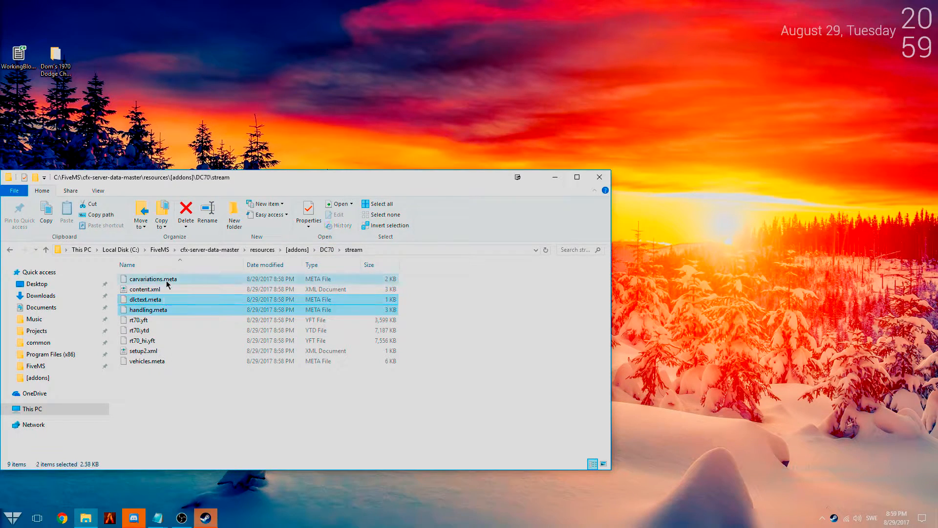
left_click(160, 362, "ctrl")
left_click_drag(180, 279, 718, 254)
left_click(333, 251)
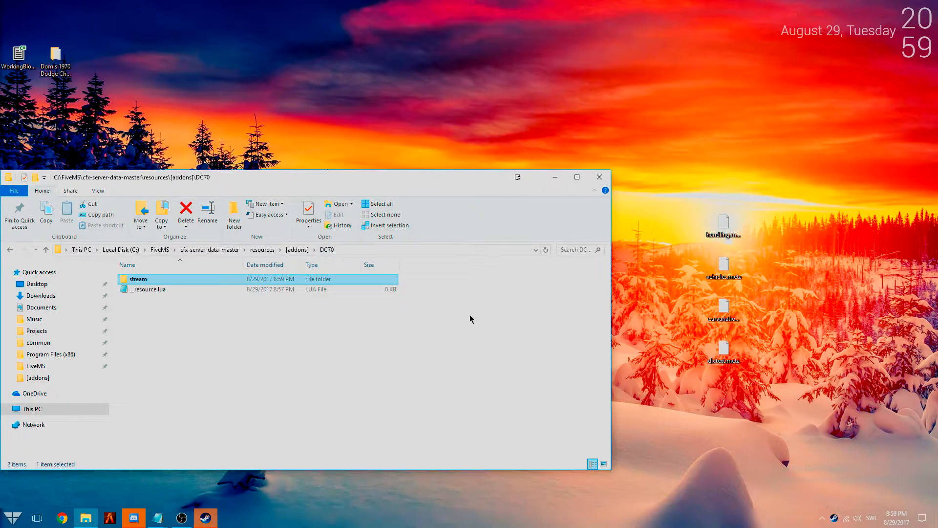
left_click_drag(804, 404, 421, 349)
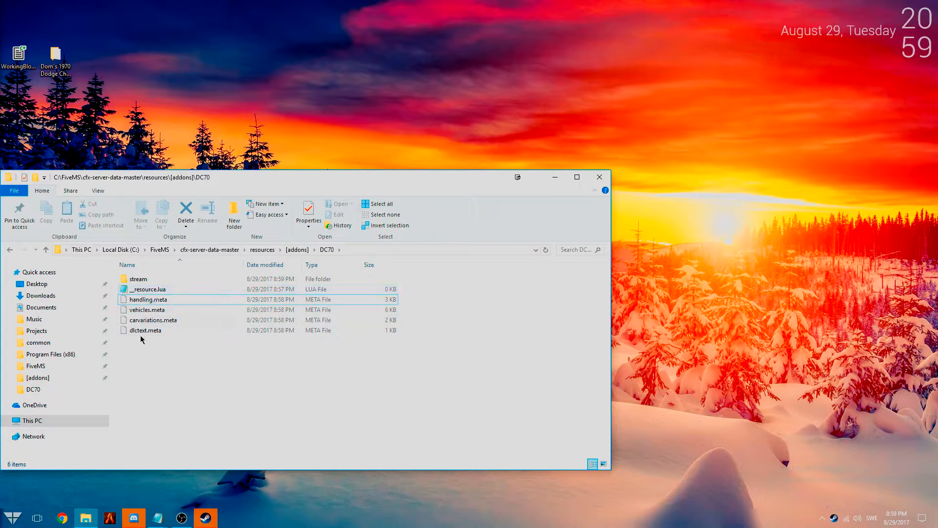
- Switch to __resource.lua in Notepad and extend its files block to four empty quoted entries separated by commas
mouse_move(157, 518)
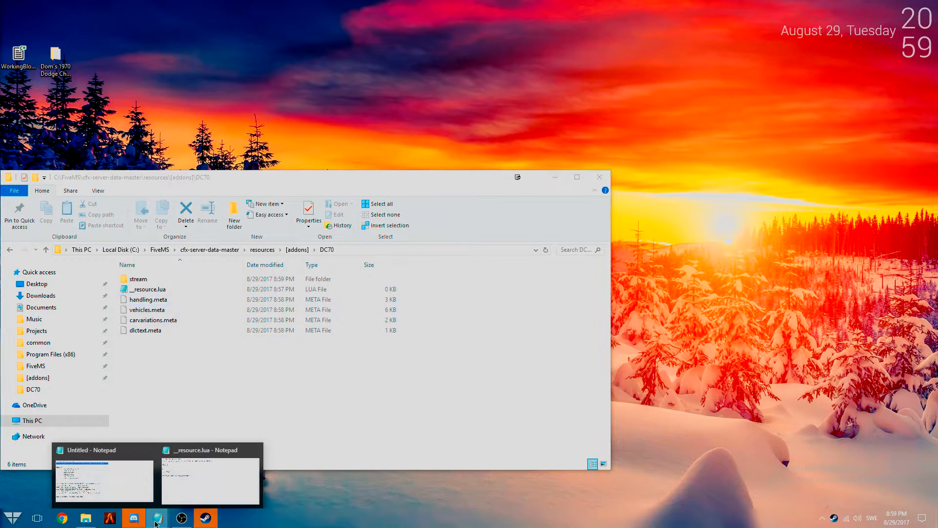
left_click(197, 482)
left_click_drag(184, 276, 593, 188)
left_click(519, 248)
type("'',")
key("Return")
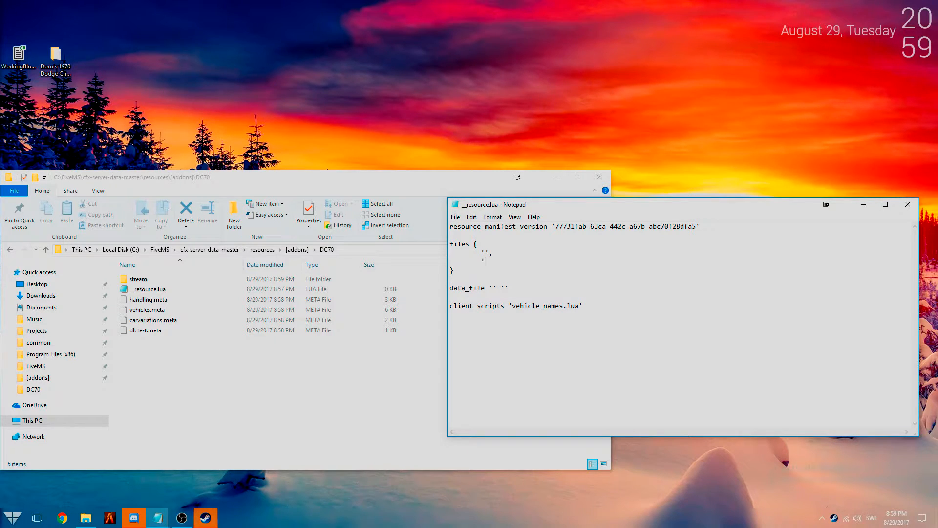
type("'',")
key("Return")
type("''")
key("BackSpace")
key("BackSpace")
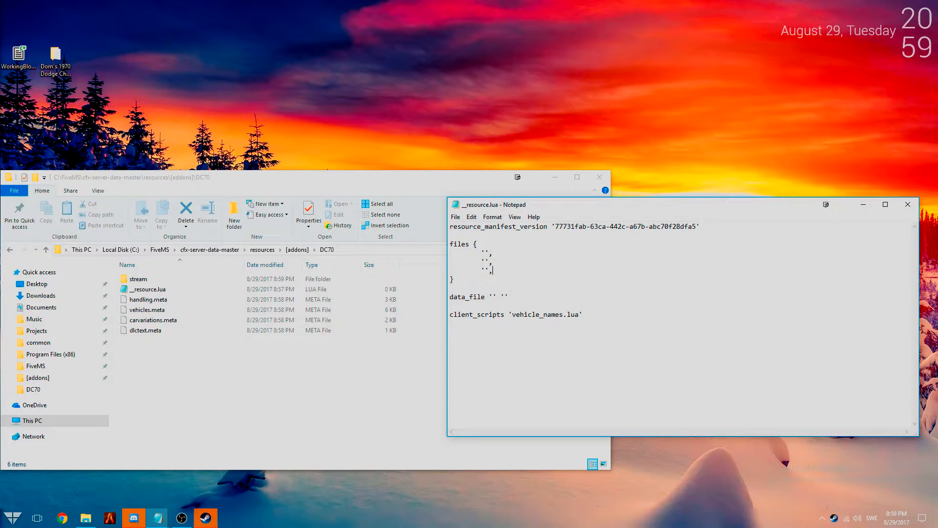
type("'',")
key("Return")
type("''")
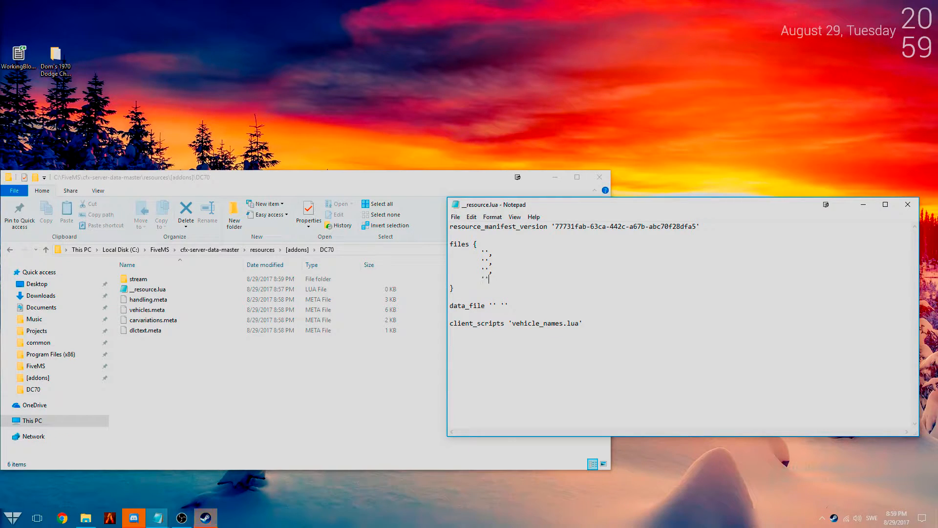
- Fill the files block entries with handling.meta, vehicles.meta, carvariations.meta and dlctext.meta
left_click_drag(494, 253, 425, 270)
left_click(513, 259)
type("handling.meta', \t'vehicles.meta', \t'")
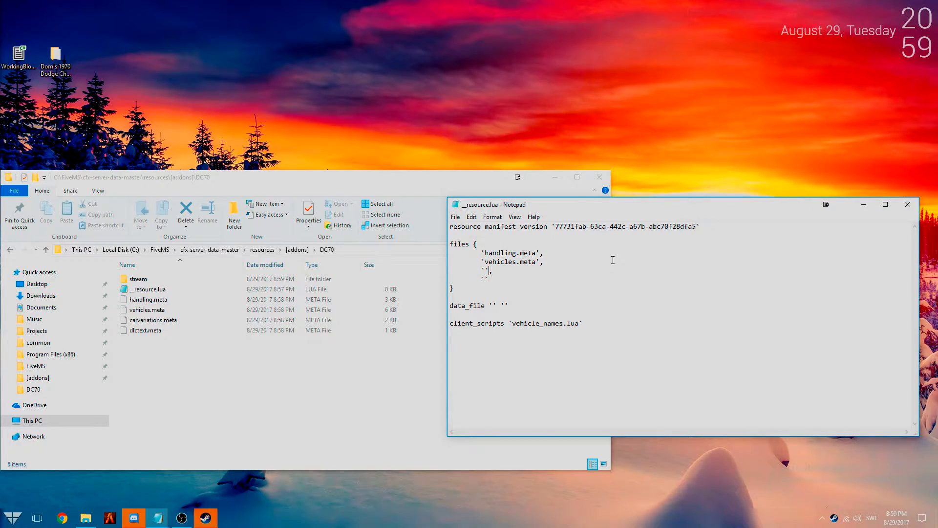
type("carvariatio")
type("ns.meta', \t'")
type("dlctext.meta")
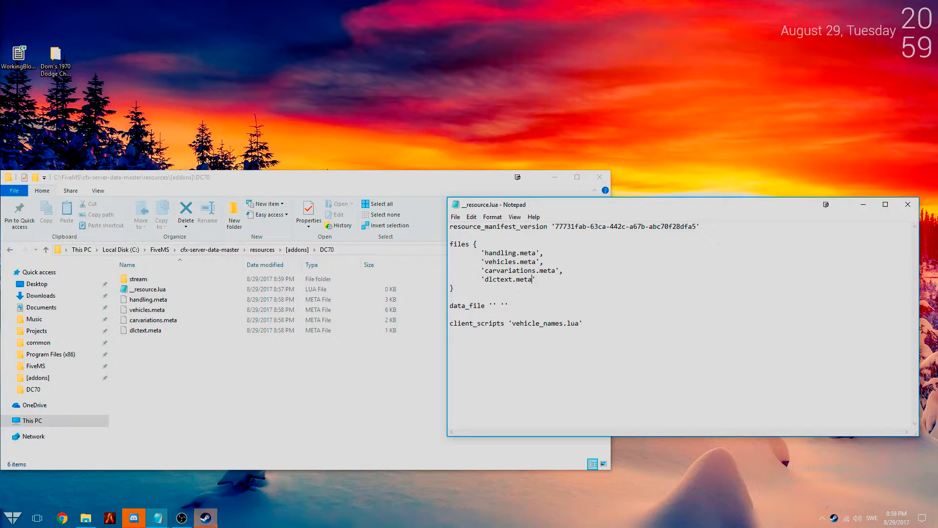
left_click(569, 278)
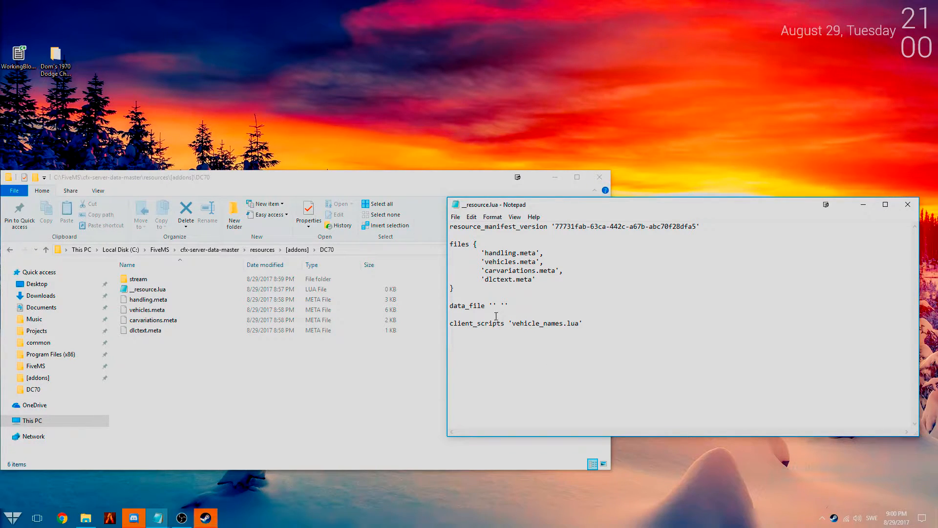
- Complete the empty data_file line in __resource.lua as 'HANDLING_FILE' 'handling.meta'
left_click_drag(497, 305, 490, 305)
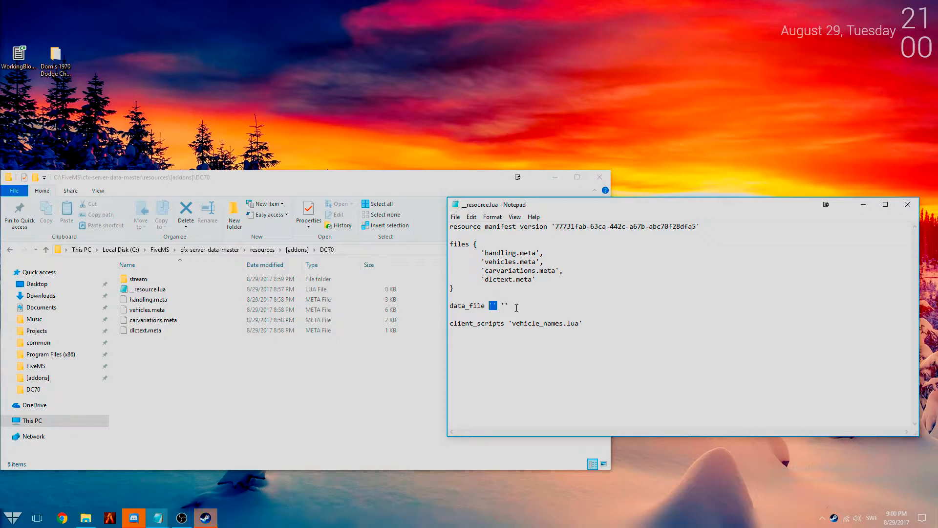
left_click(494, 307)
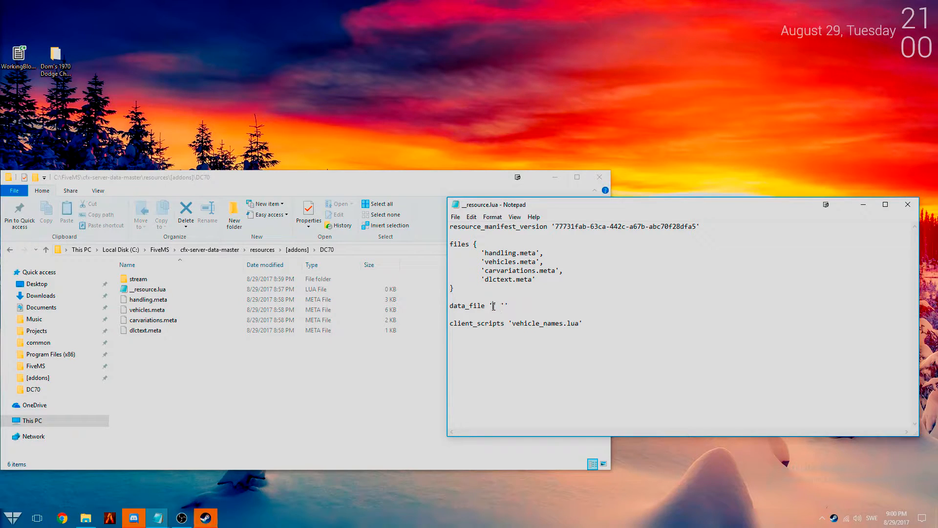
left_click_drag(509, 306, 501, 306)
left_click(521, 306)
left_click(493, 306)
type("HANDLING_FILE' 'handling.meta")
key("End")
- Add a data_file line reading 'VEHICLE_METADATA_FILE' 'vehicles.meta' below the handling line
key("Return")
type("data_file '")
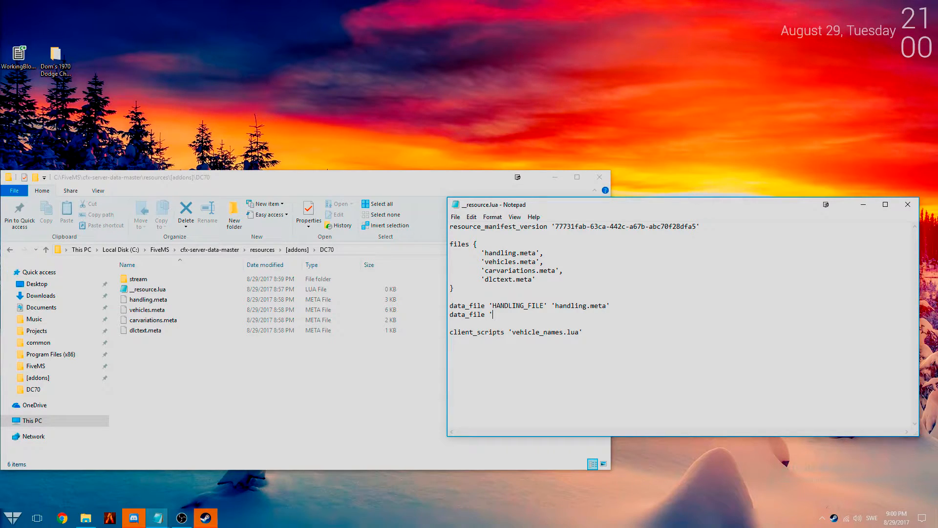
type("VEHICLE_METADATA_FILE' 'meta")
key("BackSpace")
key("BackSpace")
type("vehicles.-meta'")
- Add a data_file line reading 'VEHICLE_VARIATION_FILE' 'carvariations.meta' below the vehicle metadata line
key("Return")
type("data_file")
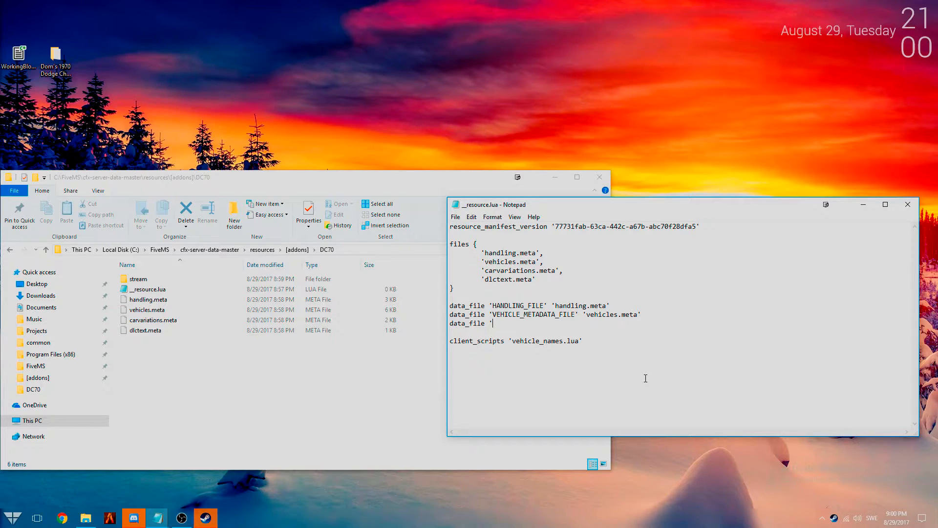
type("C")
type("ICLE")
type("_VARIATION_FILE")
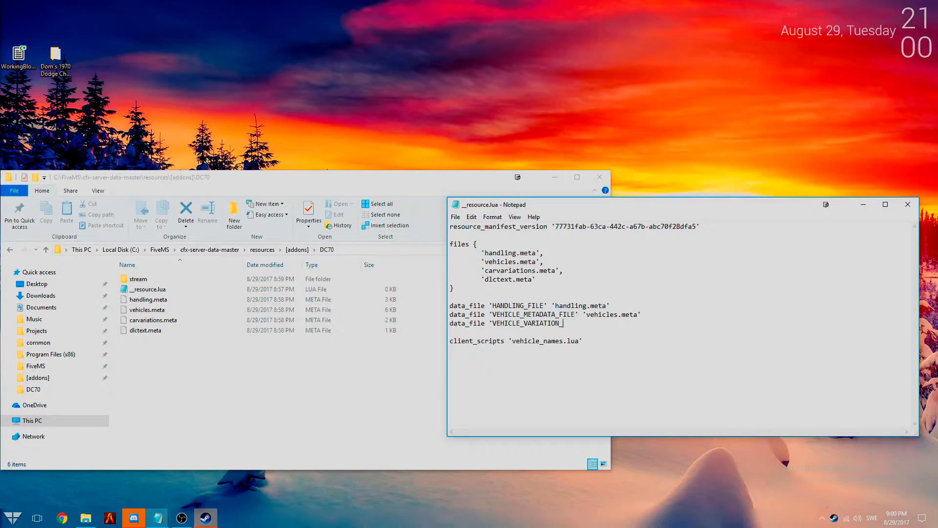
type("vehic")
type("variations.meta'")
- Add a data_file line reading 'DLCTEXT_FILE' 'dlctext.meta', then save __resource.lua and close it
key("Return")
type("data_file '")
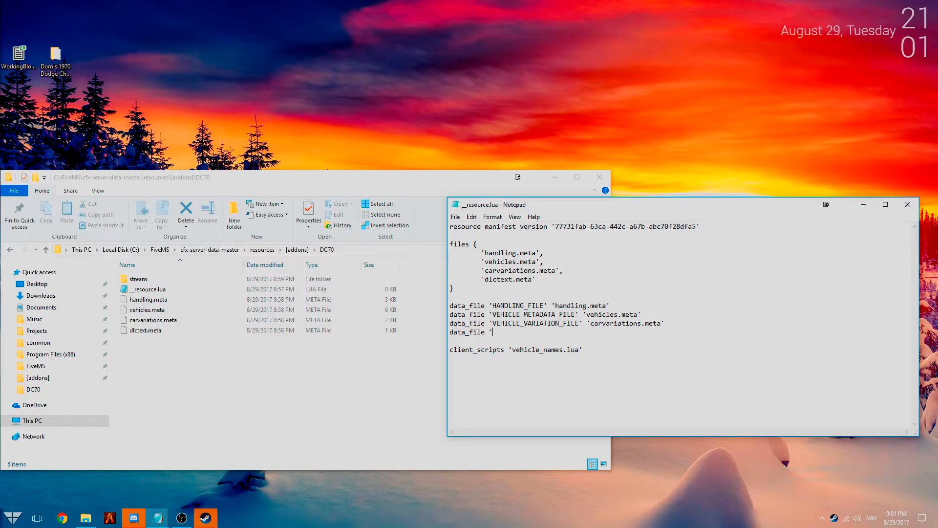
type("DLCTEXT_FILE' 'dlctext.meta'")
left_click(566, 254)
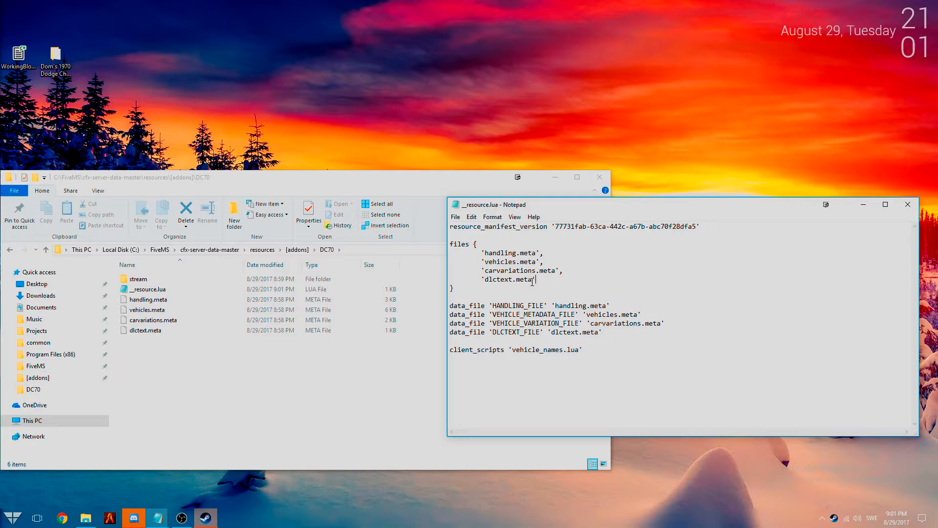
left_click_drag(546, 279, 452, 280)
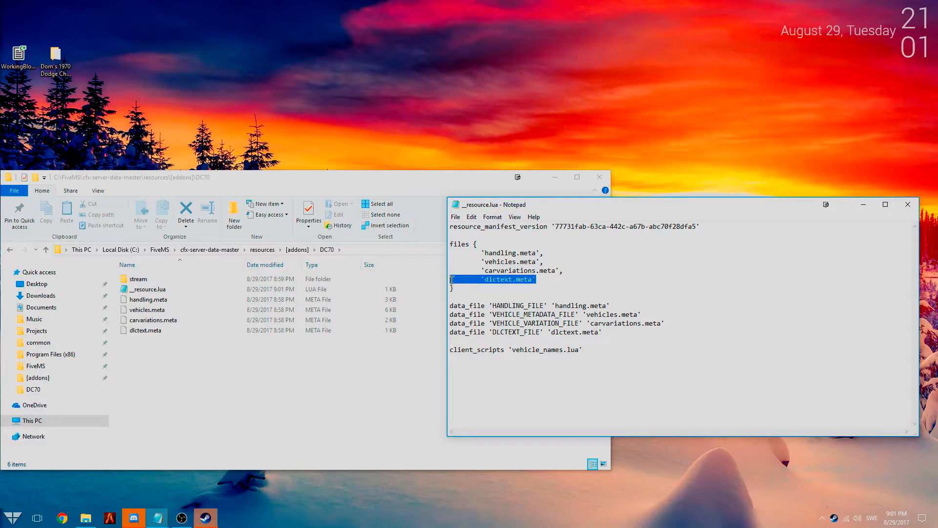
left_click(587, 279)
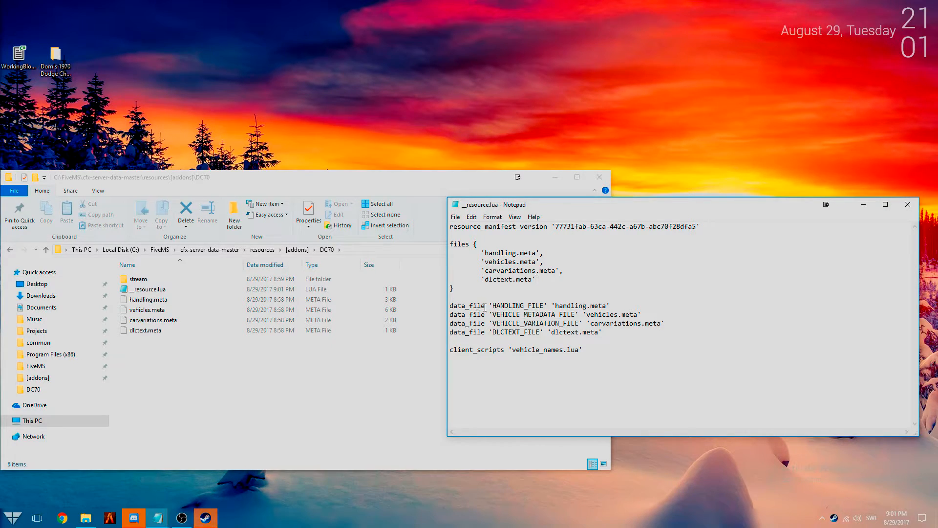
left_click_drag(491, 306, 611, 307)
left_click(667, 312)
left_click(908, 204)
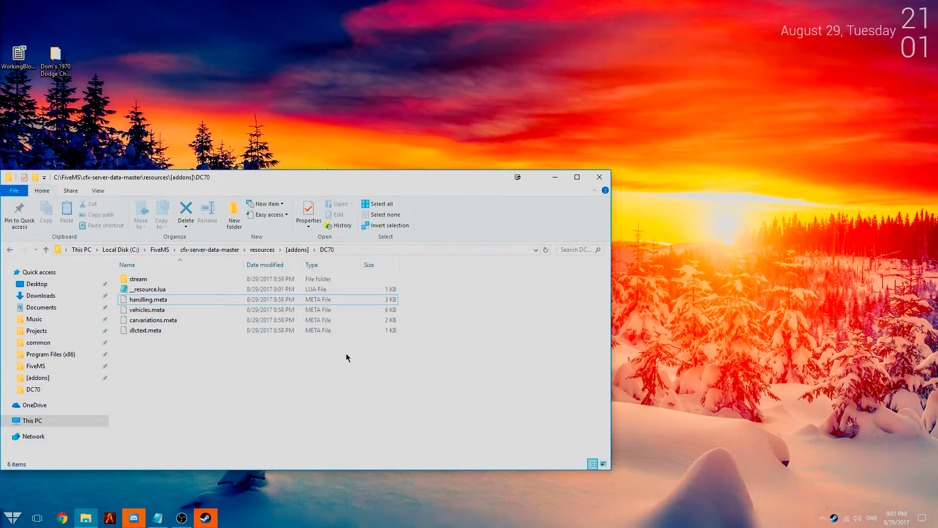
- Open server.cfg from the cfx-server-data-master folder
left_click(297, 250)
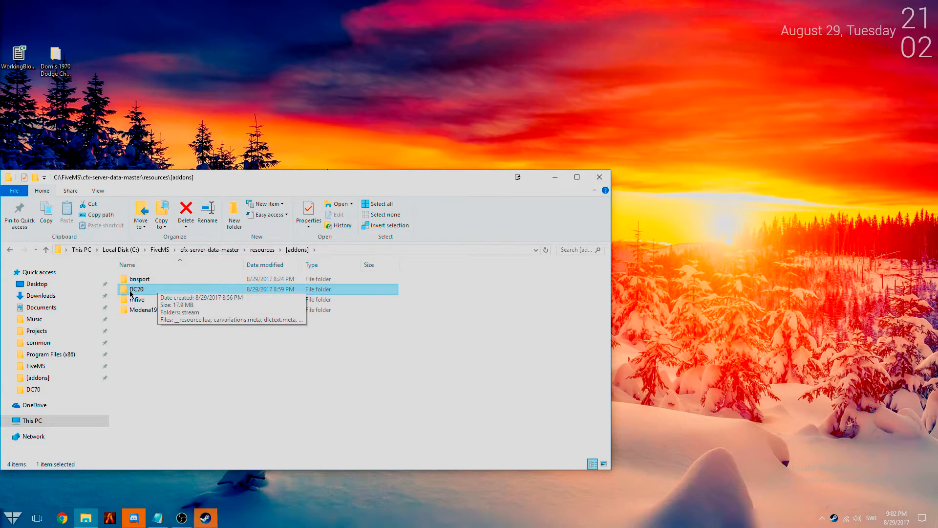
left_click(200, 250)
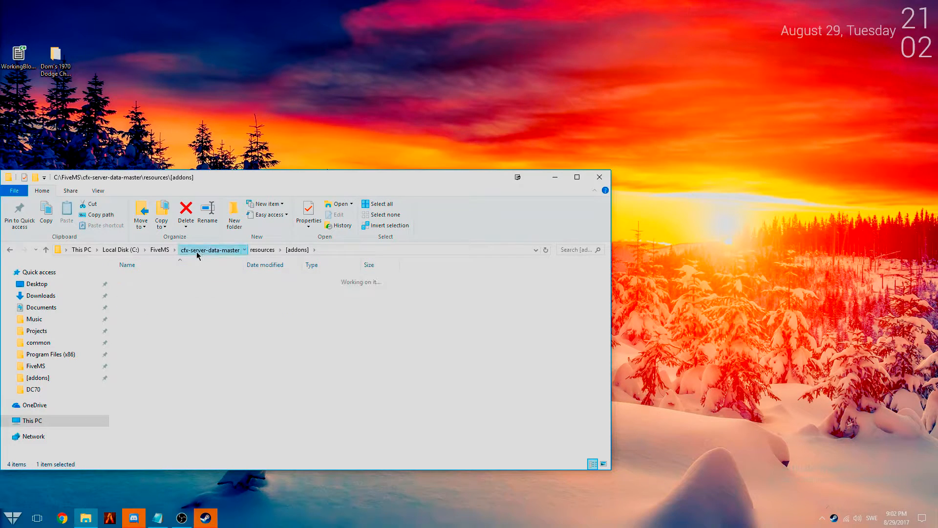
left_click(149, 311)
double_click(149, 311)
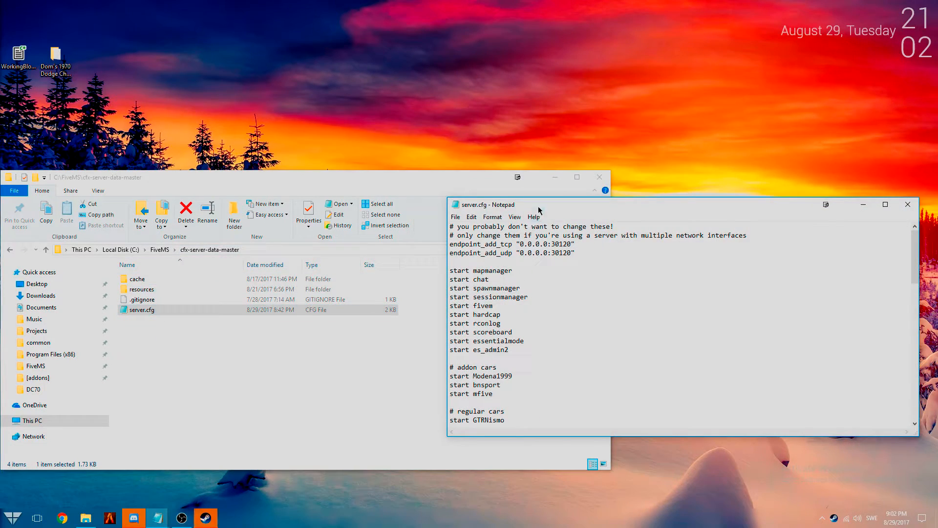
- Add the line start DC70 after start mfive under the addon cars in server.cfg and save the file
scroll(517, 358, "down", 2)
left_click(515, 341)
key("Return")
type("start DC70")
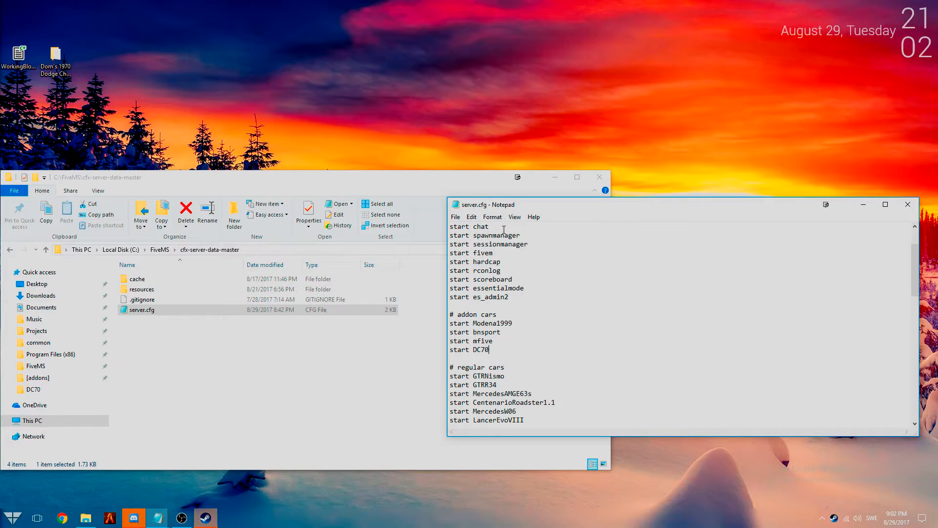
left_click(456, 217)
left_click(469, 250)
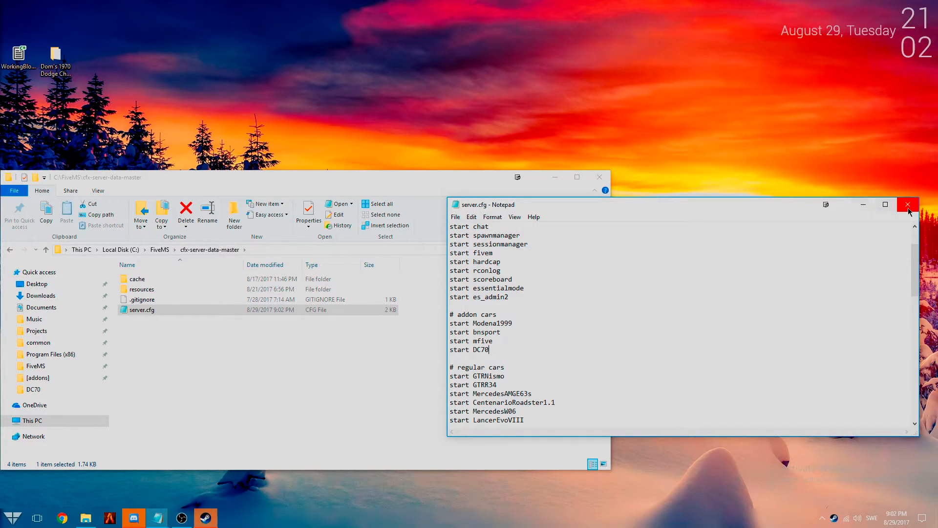
- Close server.cfg and its folder window, and move the FiveServer console aside
left_click(908, 204)
left_click(600, 178)
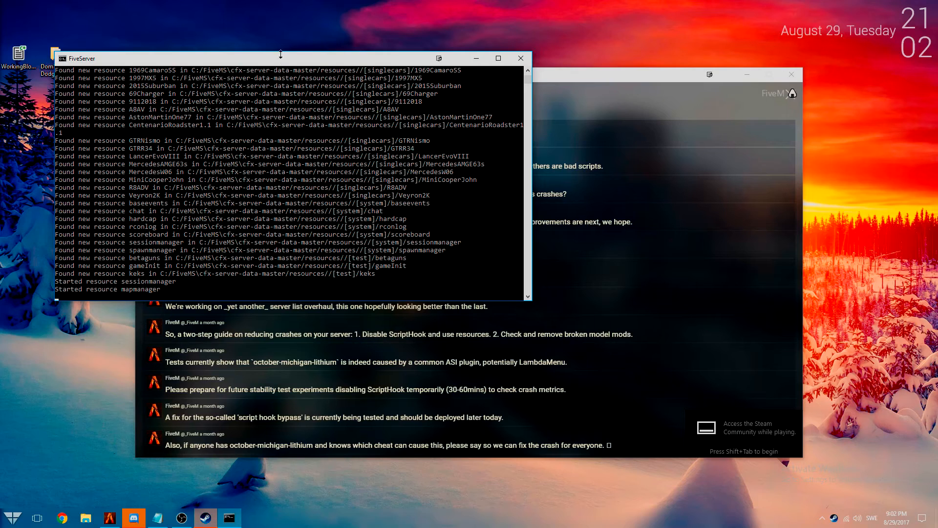
left_click_drag(282, 65, 227, 101)
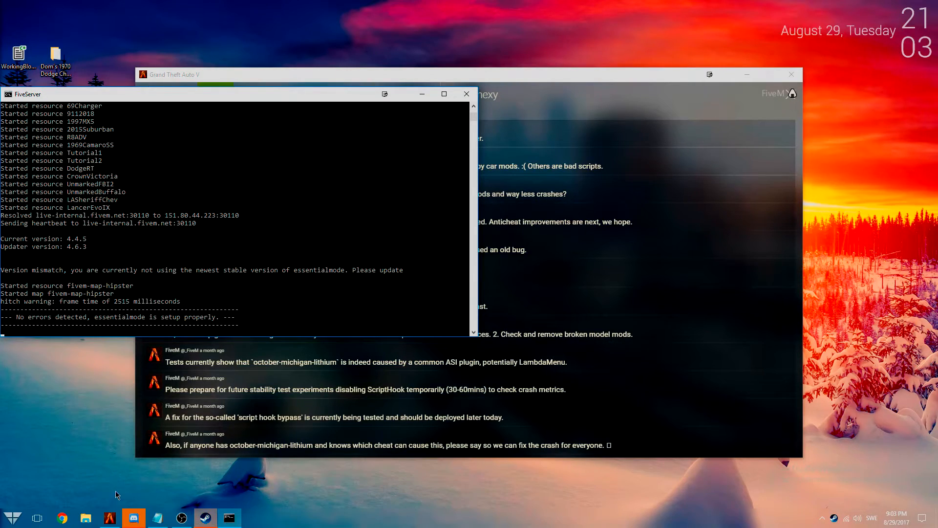
- Reopen server.cfg from the cfx-server-data-master folder, check the start DC70 line under the addon cars, and close the file
left_click(86, 518)
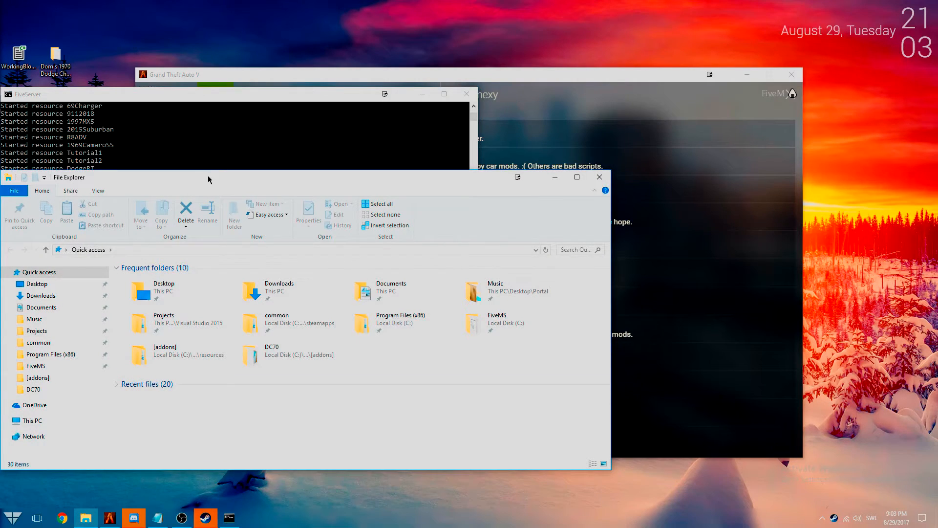
left_click_drag(207, 175, 306, 162)
left_click(141, 378)
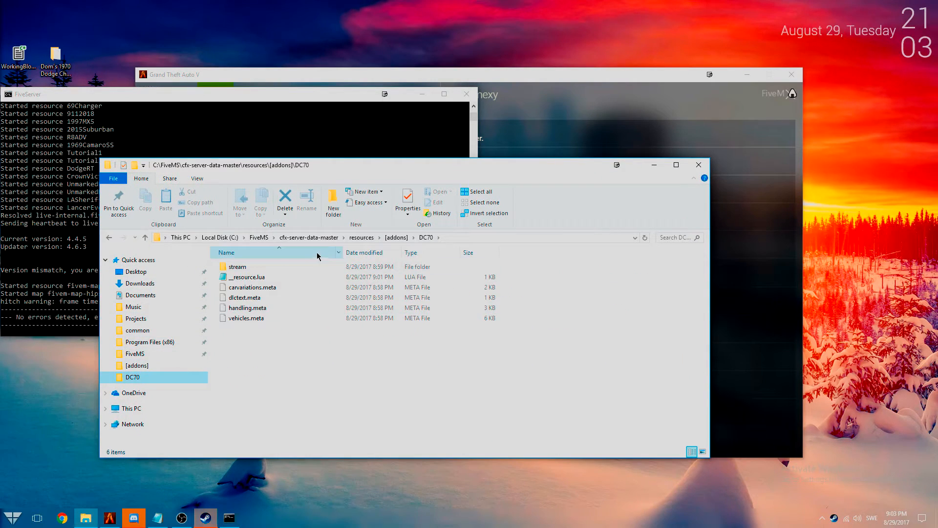
left_click(312, 238)
double_click(268, 299)
scroll(564, 371, "down", 2)
left_click_drag(506, 349, 448, 349)
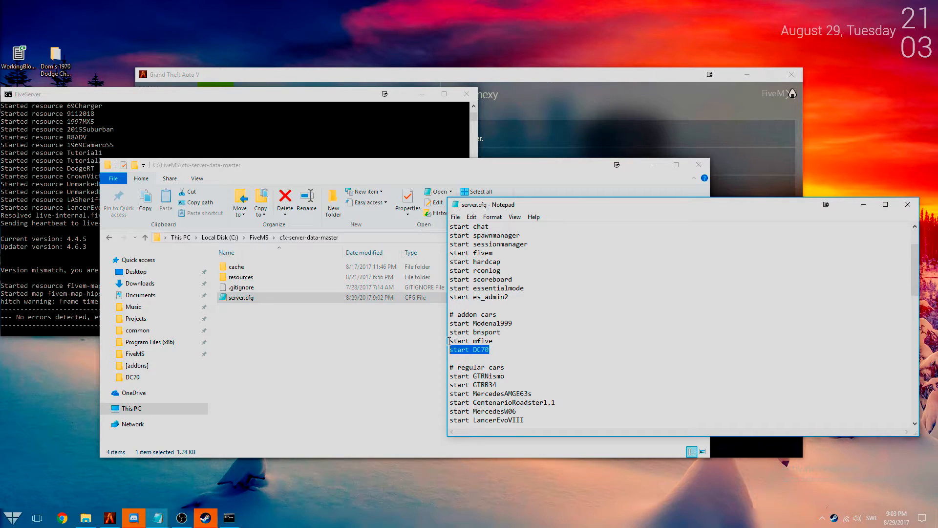
left_click(908, 204)
- Browse through resources, [addons] and DC70 to the stream folder to check the resource's folder structure
double_click(288, 277)
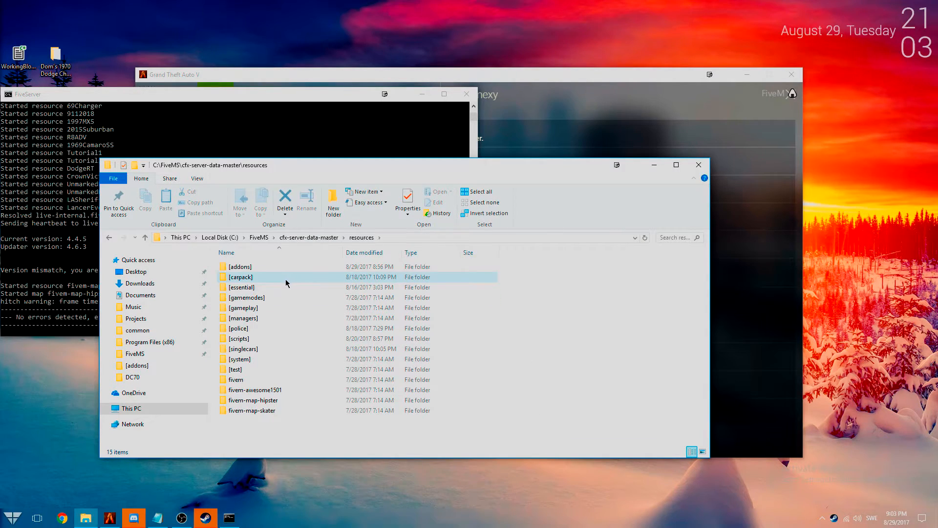
double_click(271, 267)
double_click(249, 279)
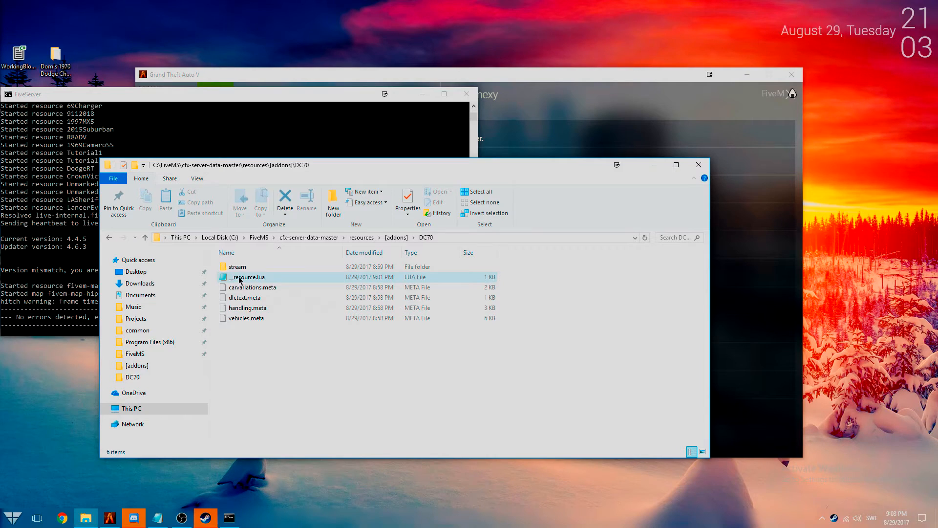
left_click_drag(366, 389, 272, 260)
double_click(264, 267)
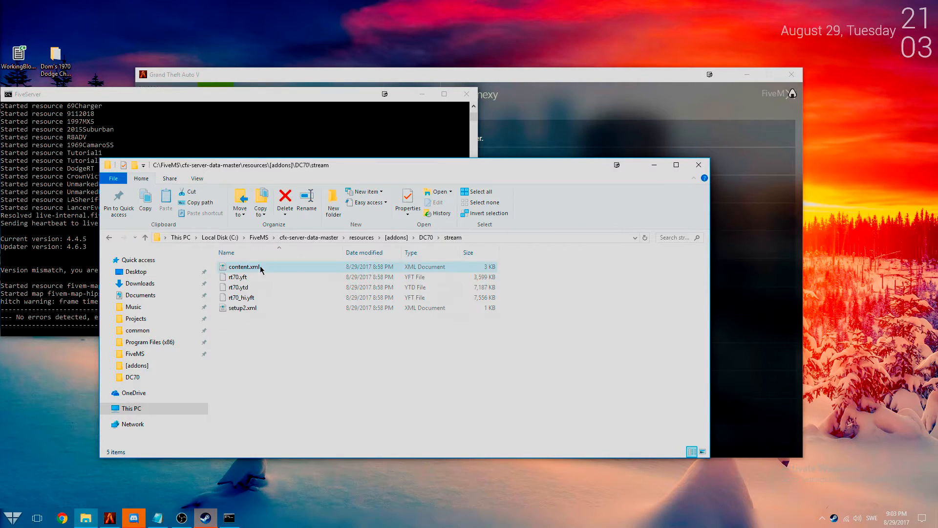
- Return to the DC70 folder, review the full contents of __resource.lua, and close the file
left_click(395, 239)
double_click(247, 279)
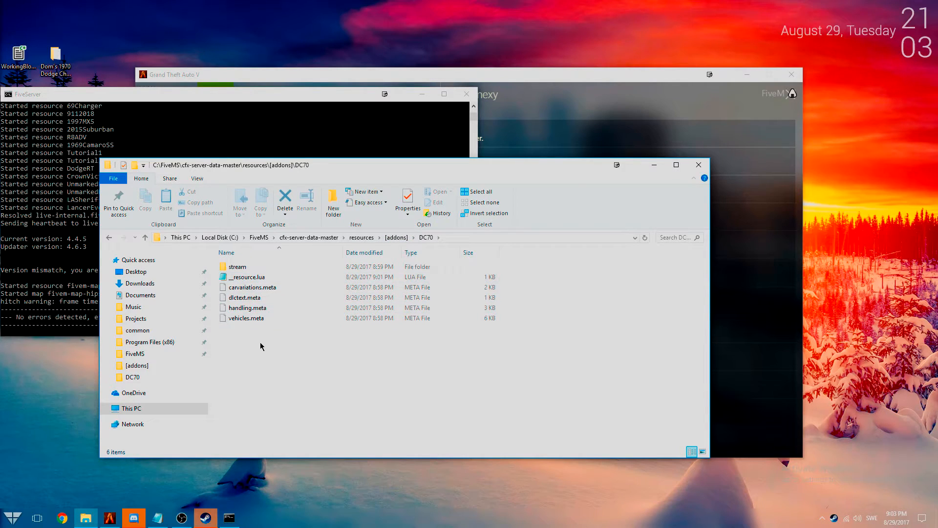
double_click(262, 277)
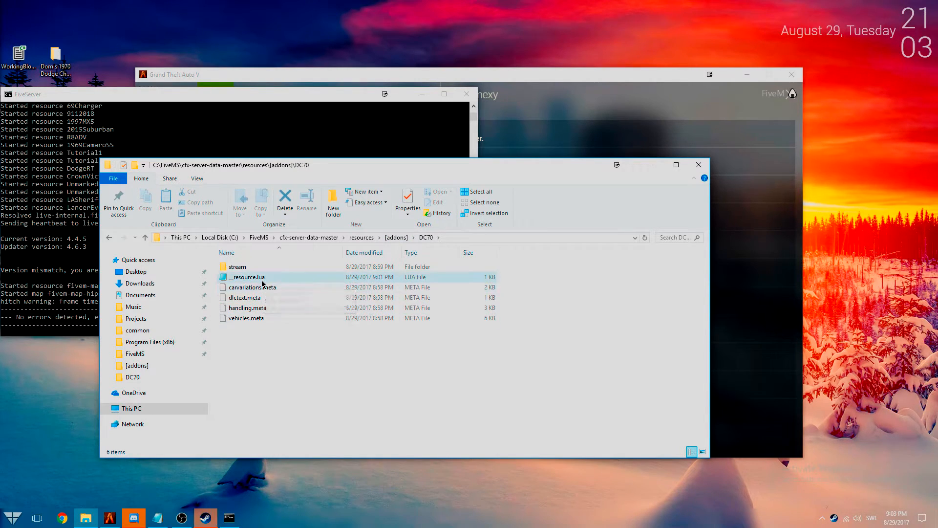
key("ctrl+a")
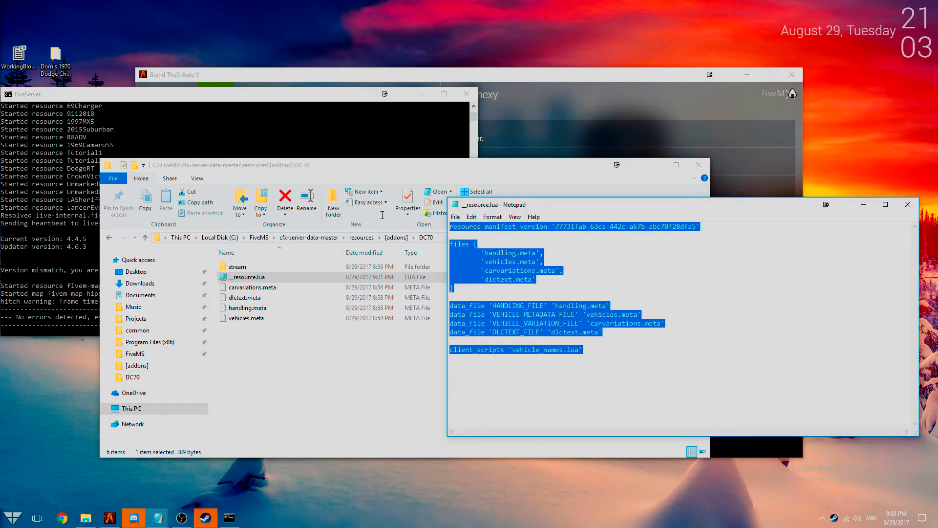
left_click(629, 370)
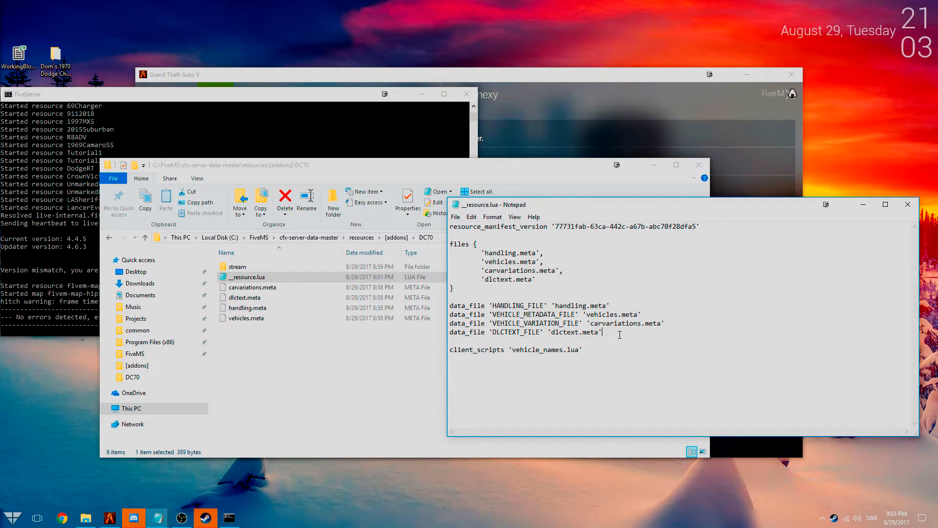
left_click(907, 205)
- Examine the model files in the stream folder of DC70
double_click(256, 268)
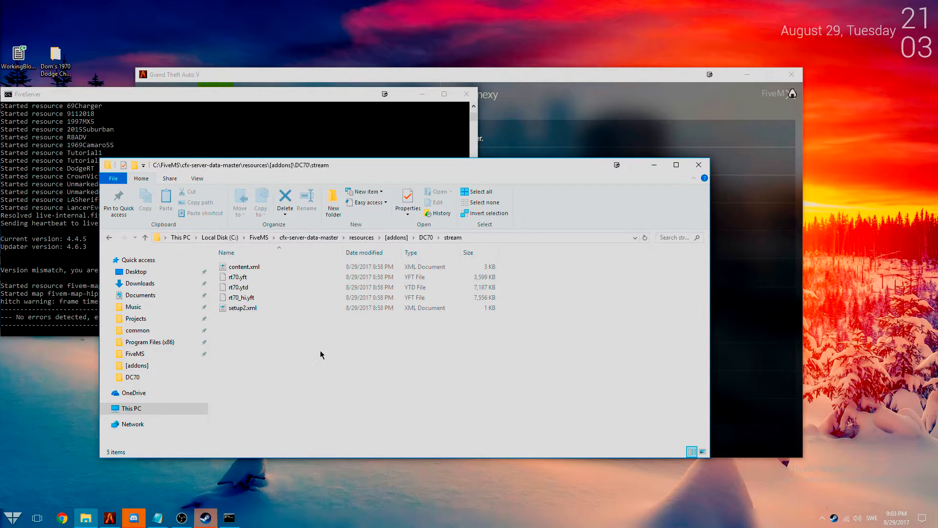
left_click_drag(470, 410, 278, 347)
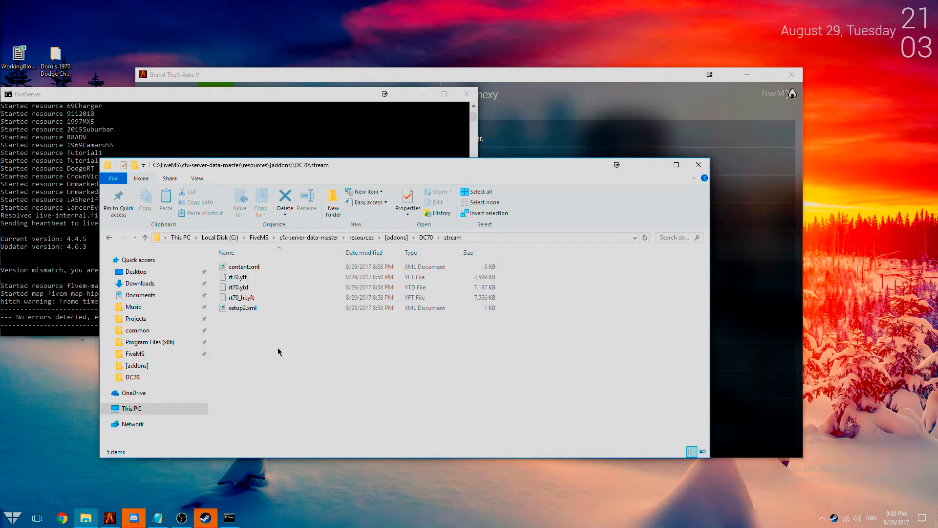
mouse_move(373, 366)
left_mouse_down()
mouse_move(317, 260)
mouse_move(377, 370)
left_mouse_up()
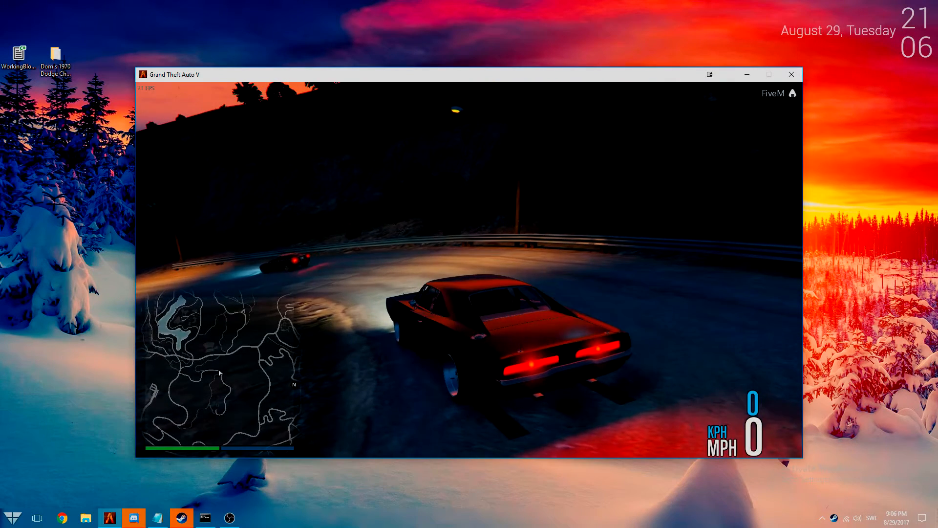
- Drive the car along the mountain road in the FiveM game and bring it to a stop
key("w")
key("a")
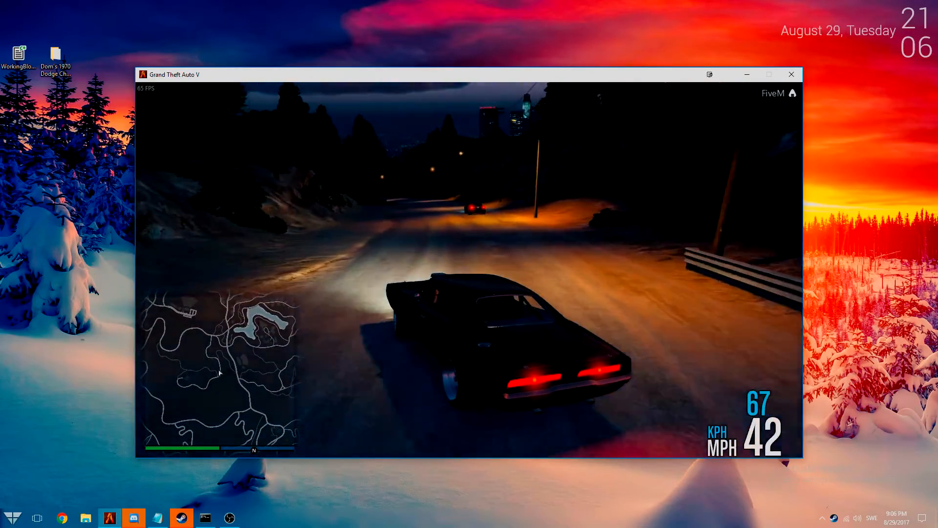
key("s")
key("s")
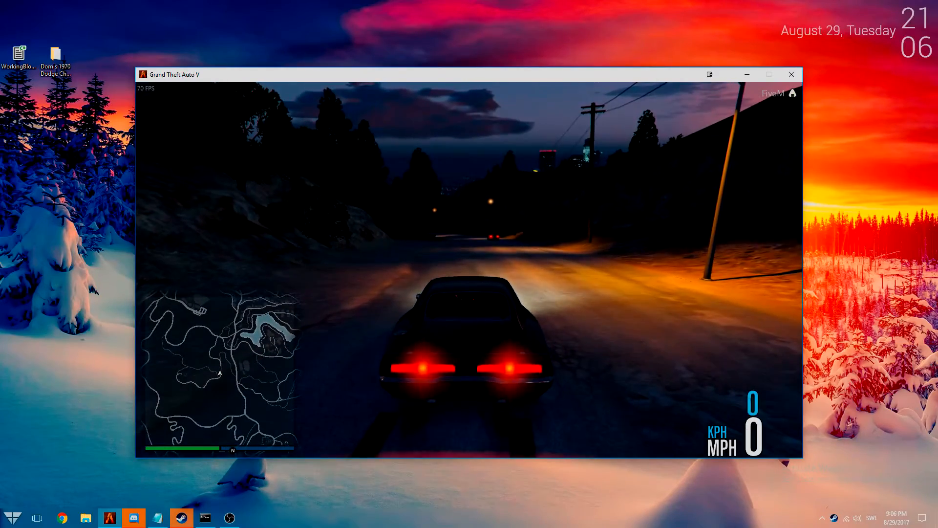
- Get out of the car and use Spawn Vehicle By Name in the Vehicle Spawner to spawn rt70
key("f")
key("m")
key("Return")
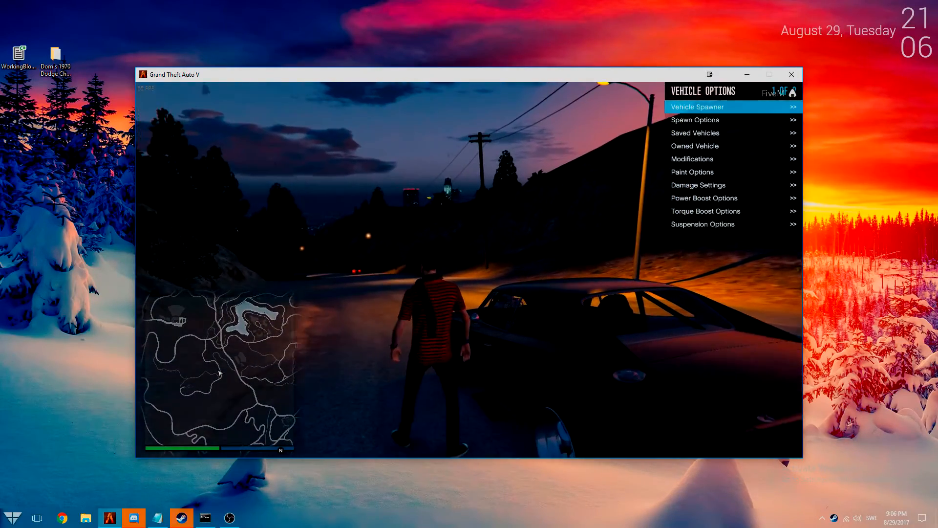
key("w")
key("Return")
key("Up")
key("Return")
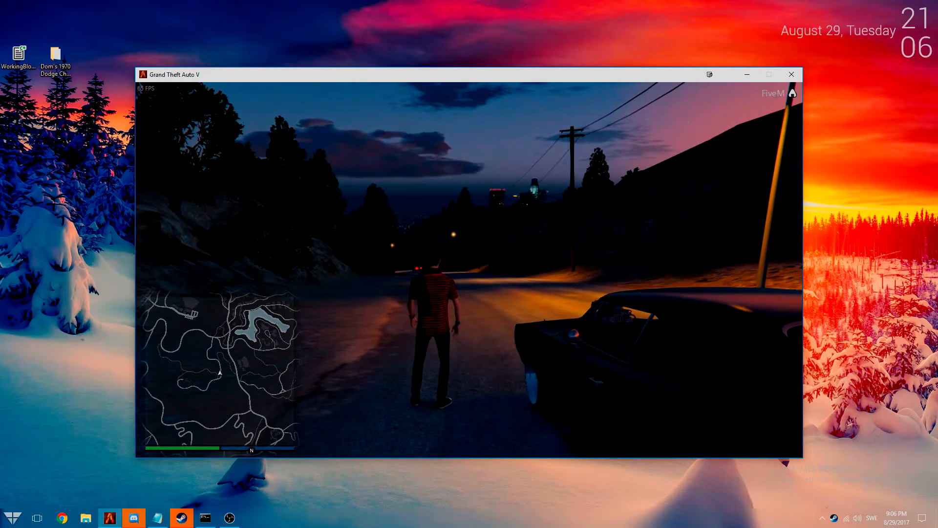
type("rt70")
key("Return")
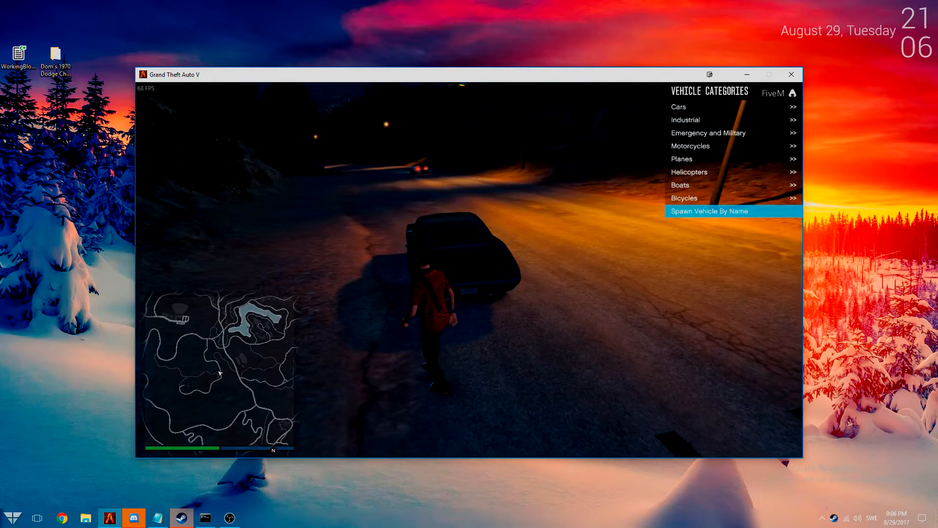
- Walk around the parked Charger to examine its model from all sides
key("a")
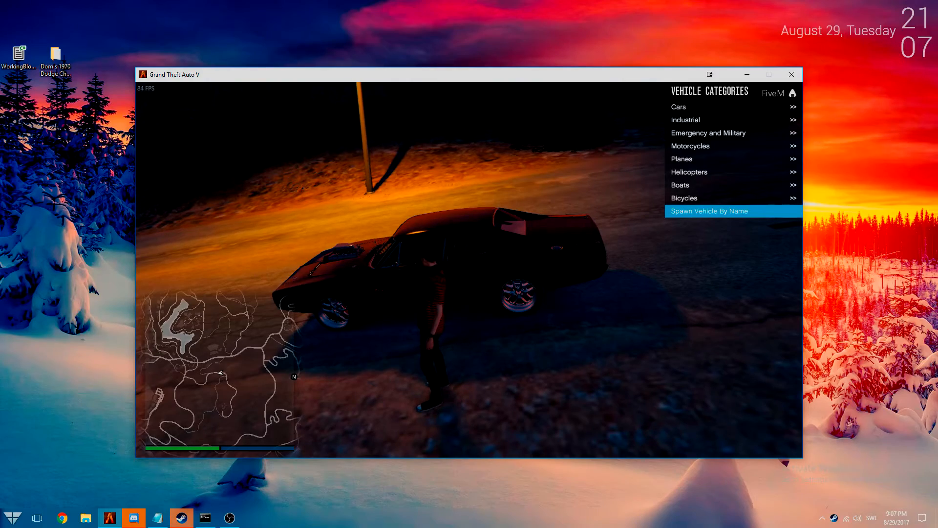
key("w")
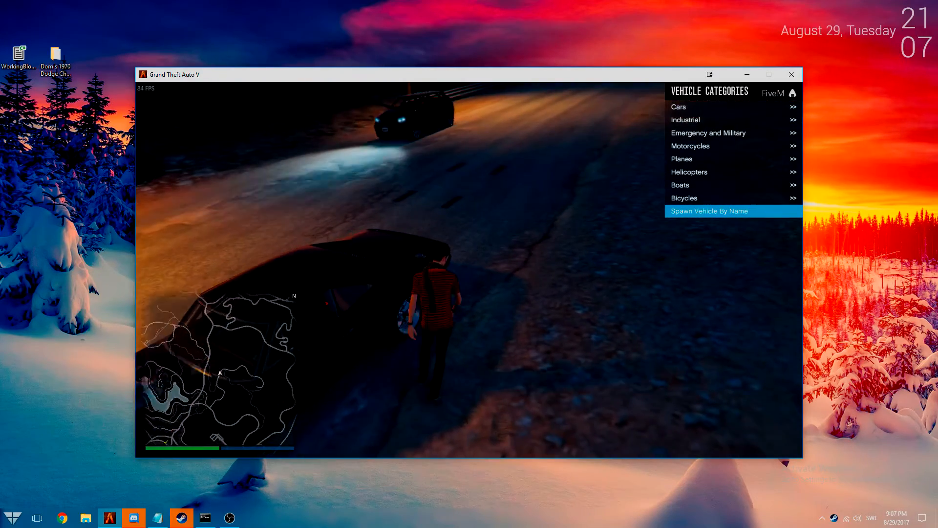
key("w")
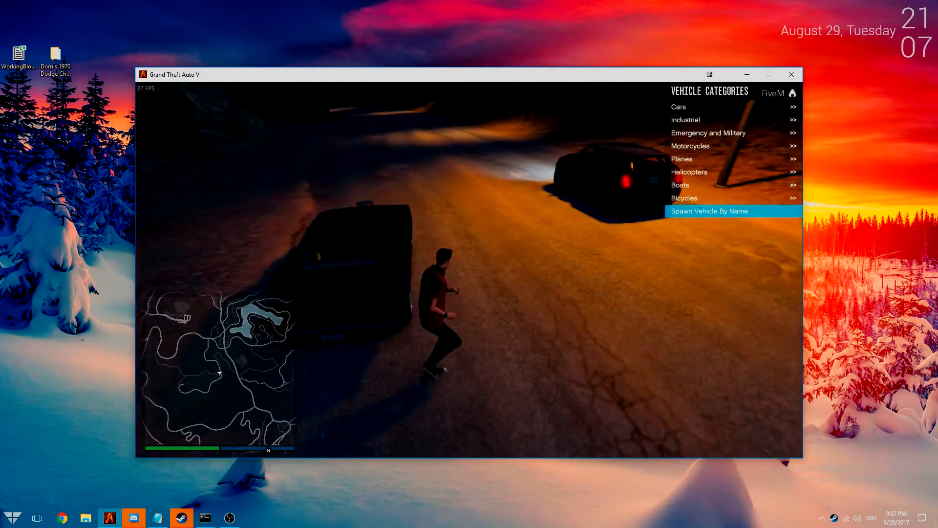
key("w")
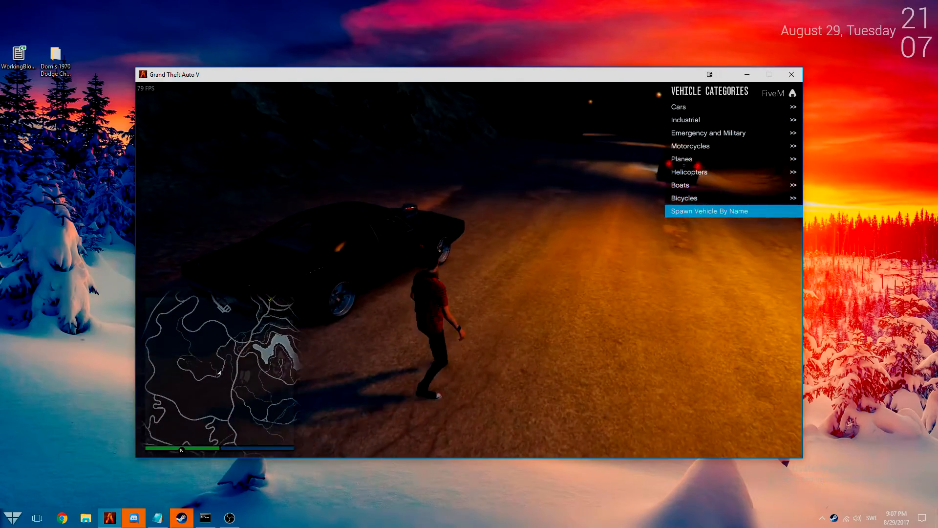
key("w")
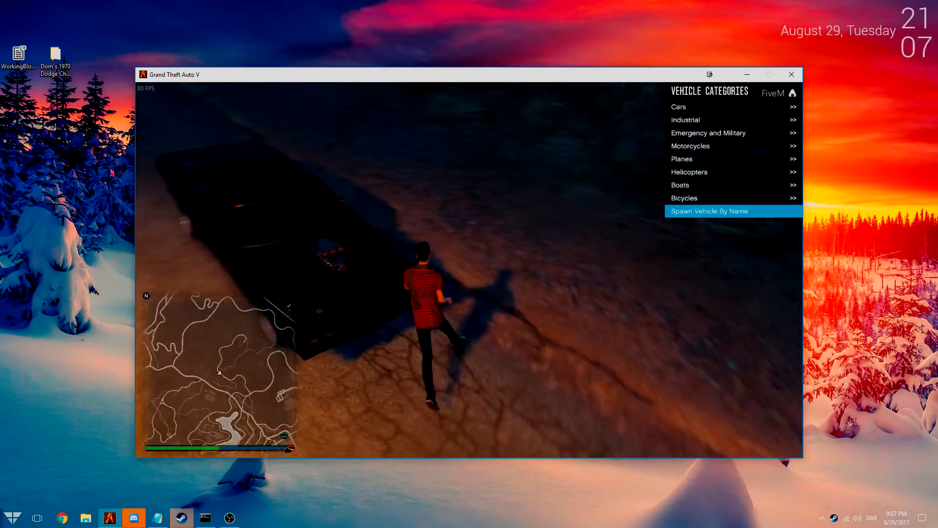
key("w")
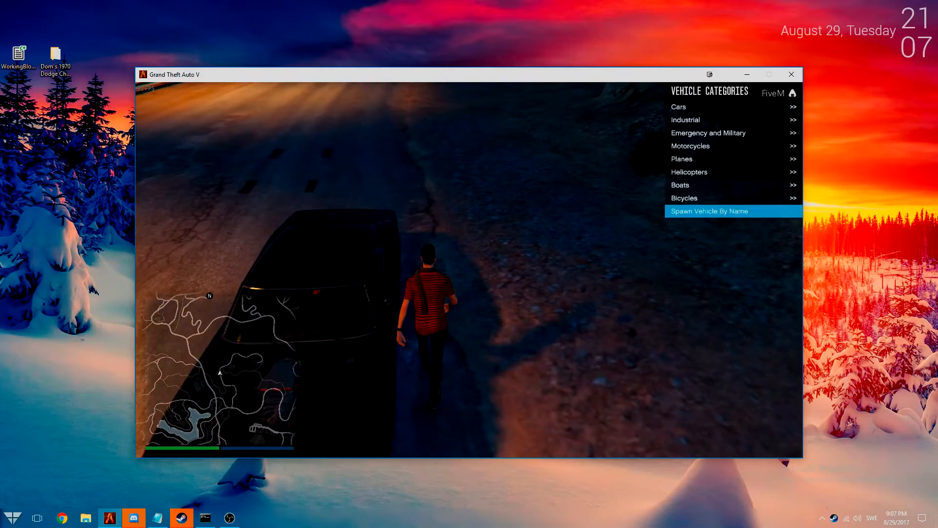
key("w")
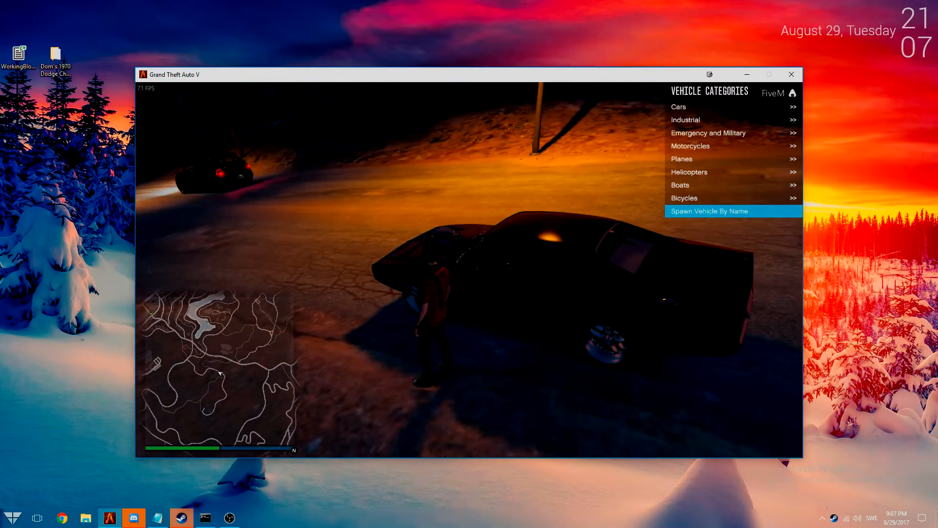
key("w")
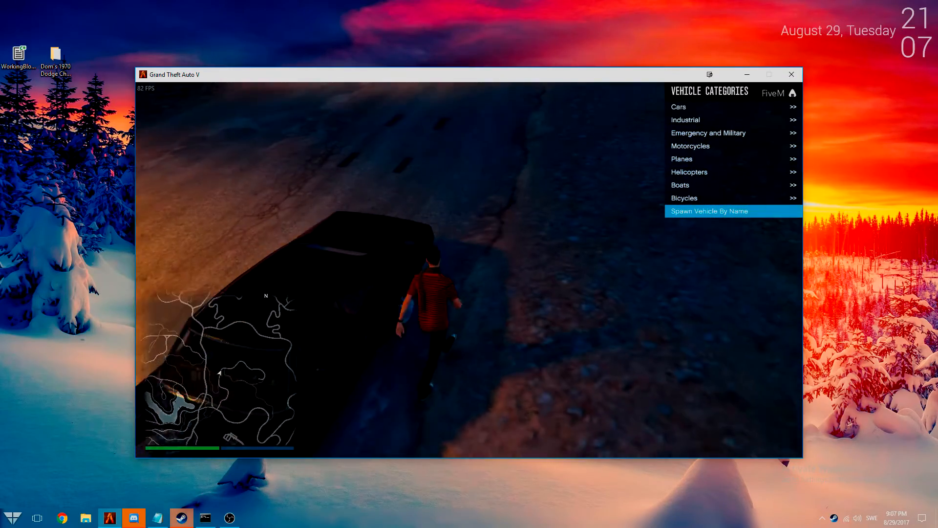
key("w")
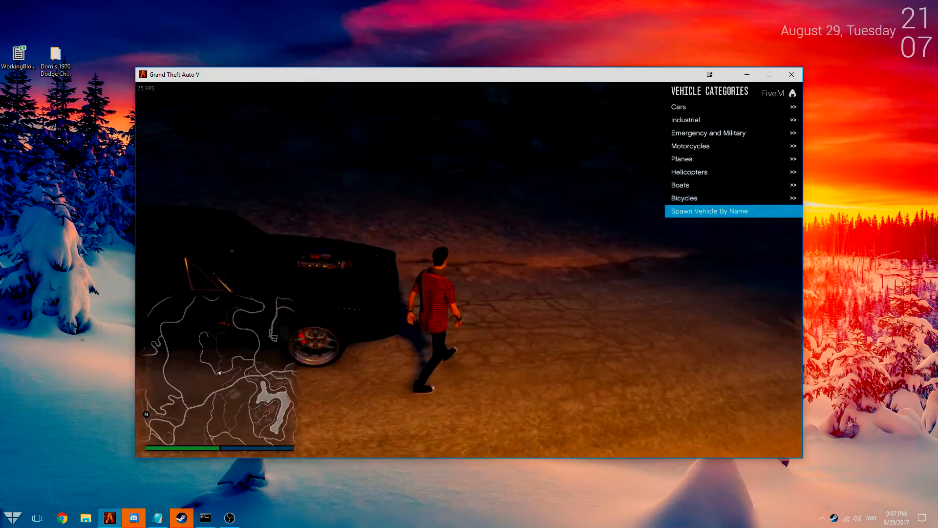
key("w")
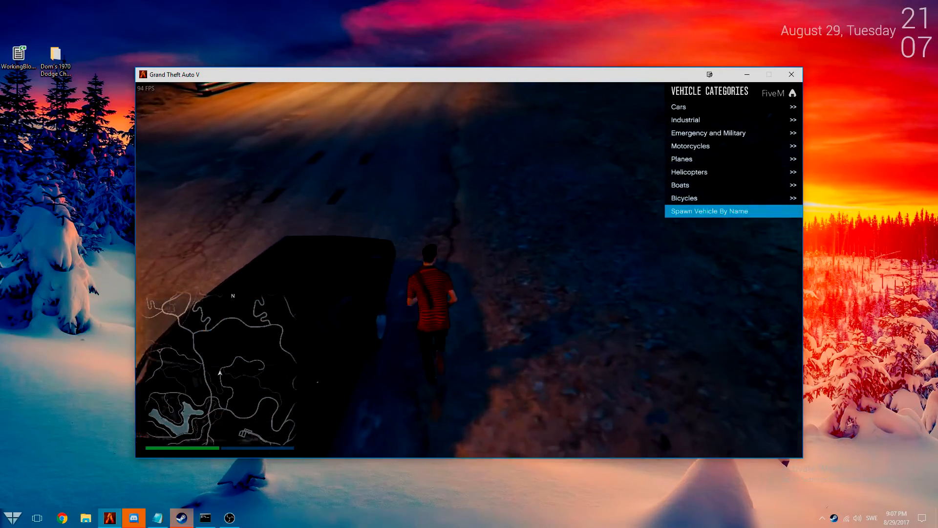
key("s")
key("w")
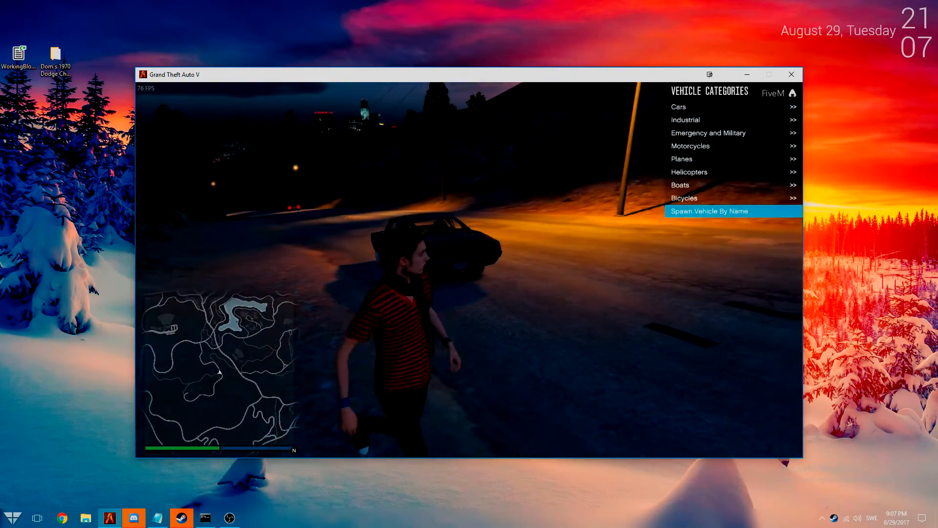
key("w")
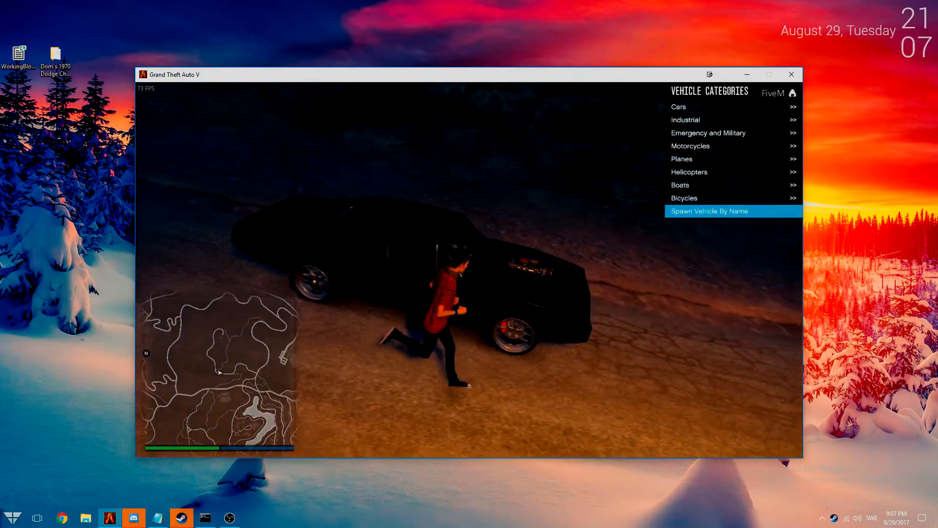
- Get into the Charger, turn it around on the road and brake
key("f")
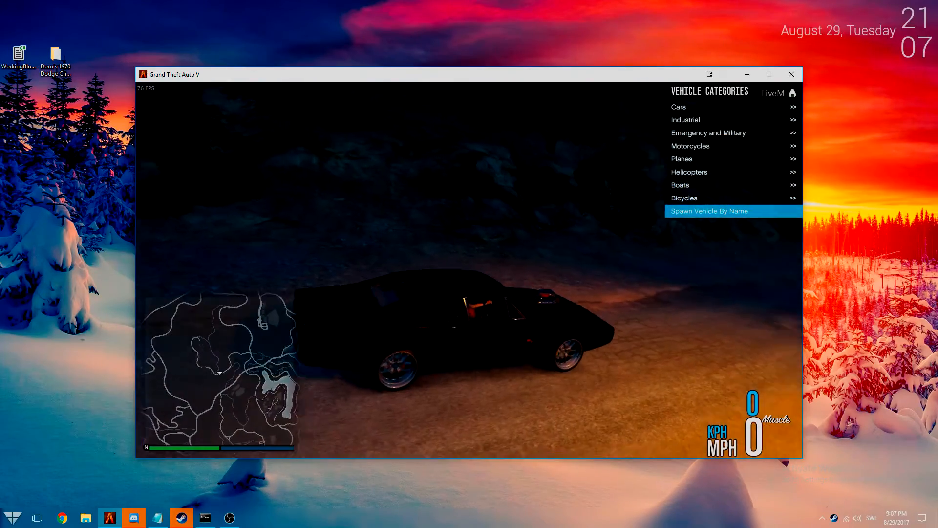
key("w")
key("d")
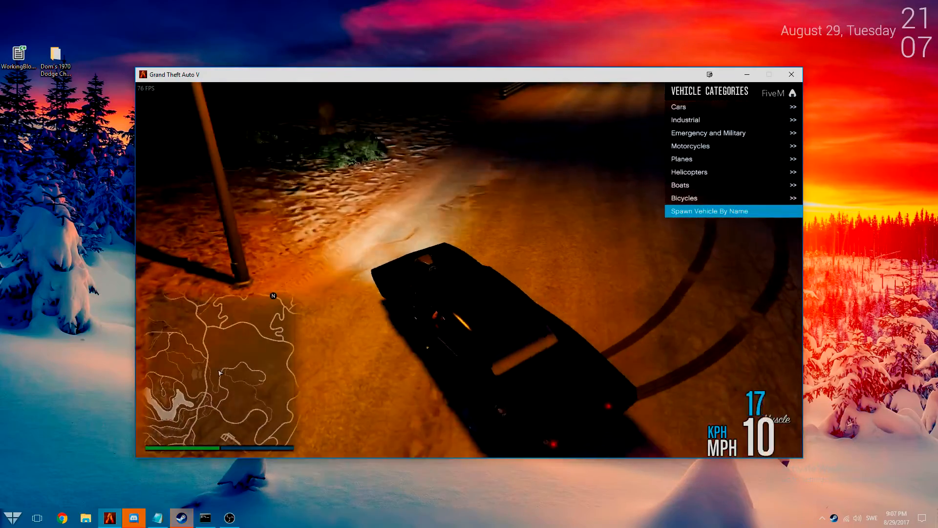
key("s")
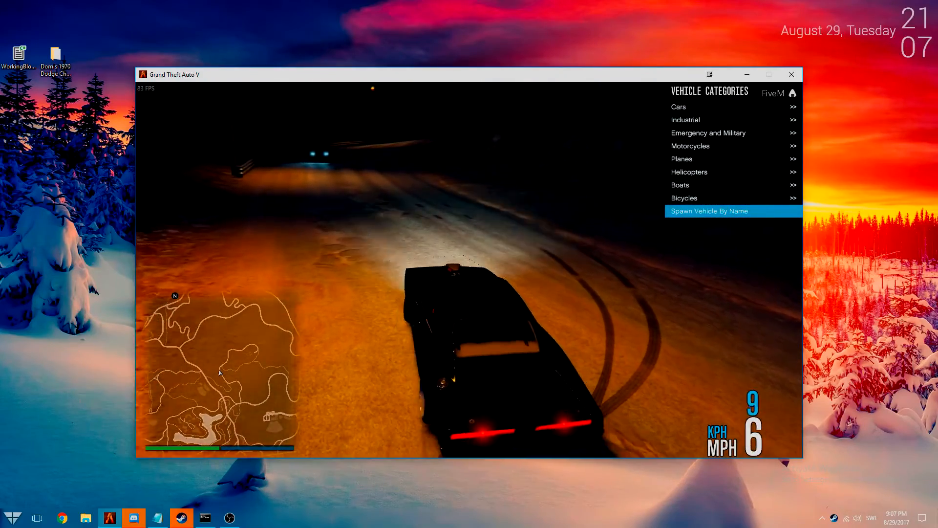
- Drive the Charger down the mountain road and around the bend, pull over on the roadside and get out
key("w")
key("d")
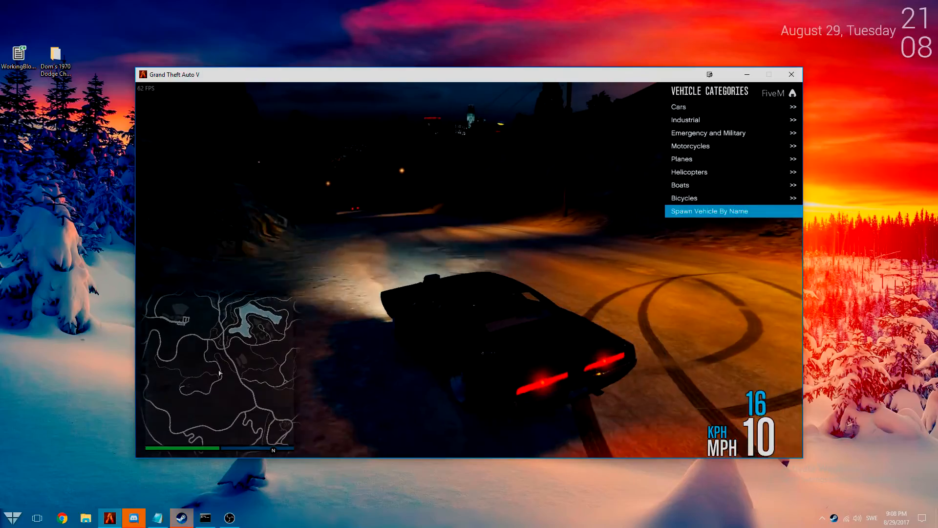
key("w")
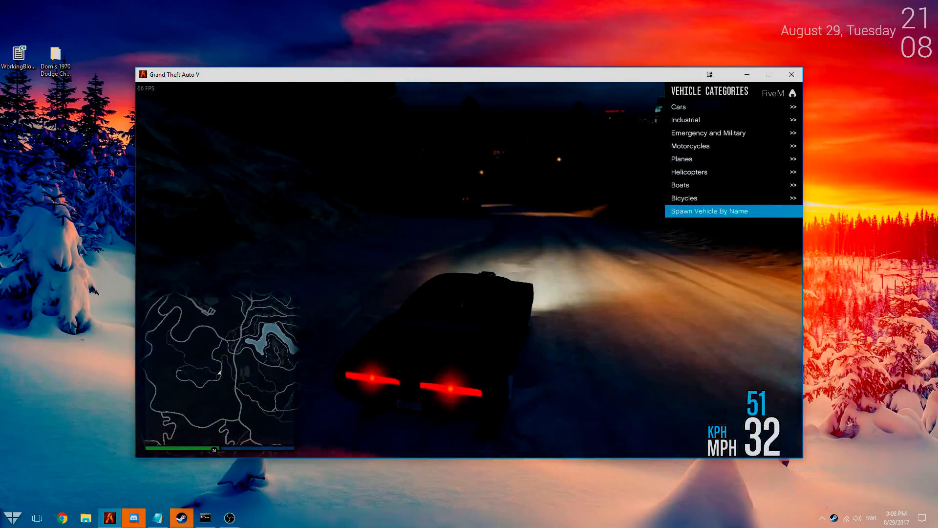
key("w")
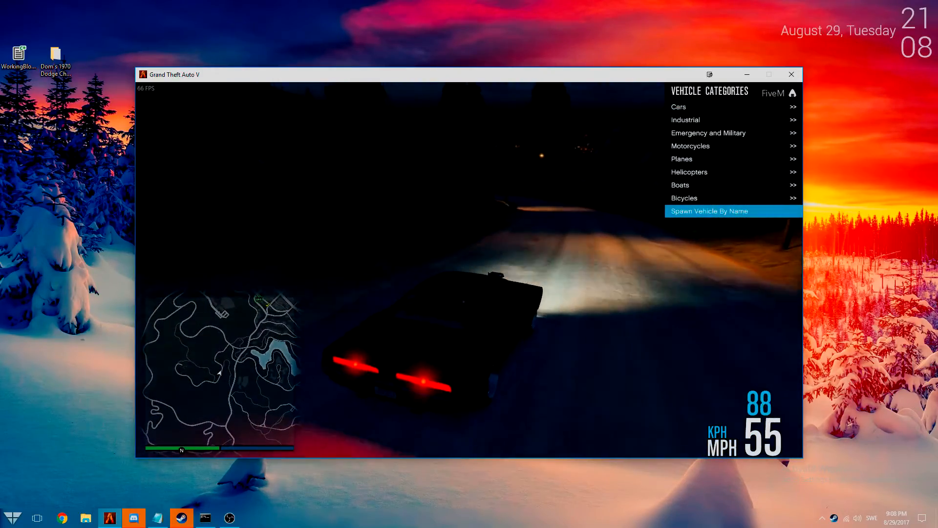
key("w")
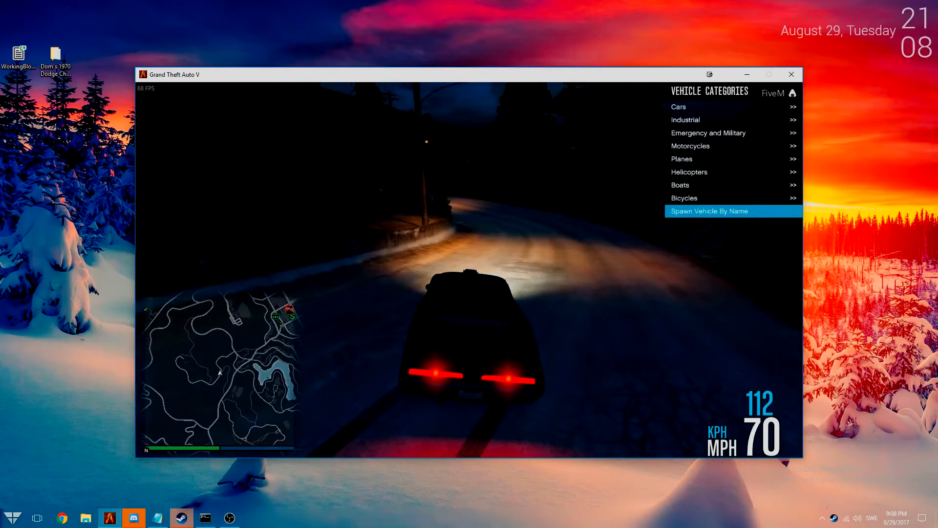
key("a")
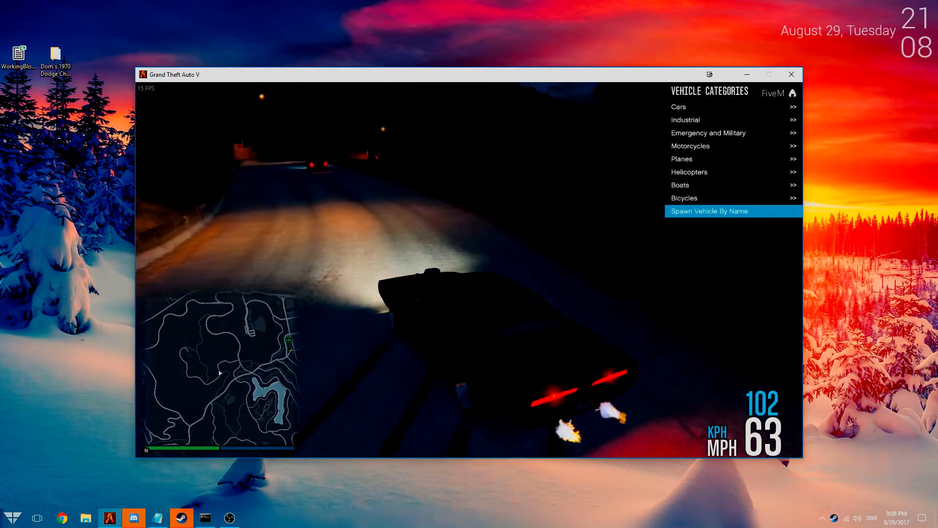
key("s")
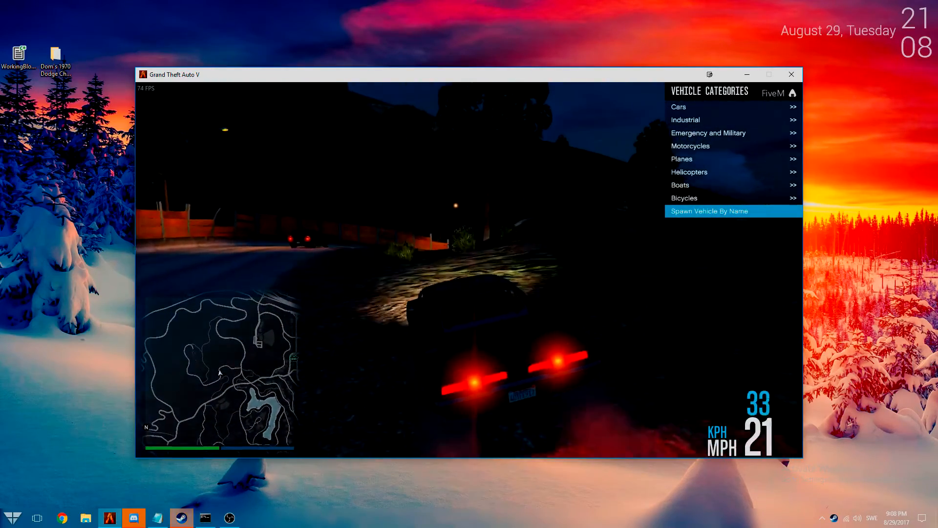
key("f")
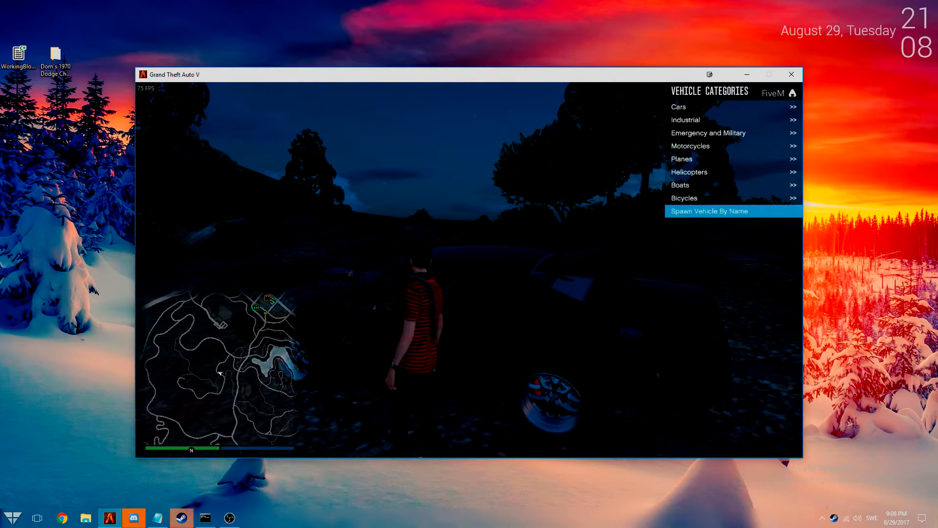
- Close the Vehicle Categories menu and walk around the Charger parked beside the road to view it from different sides
key("m")
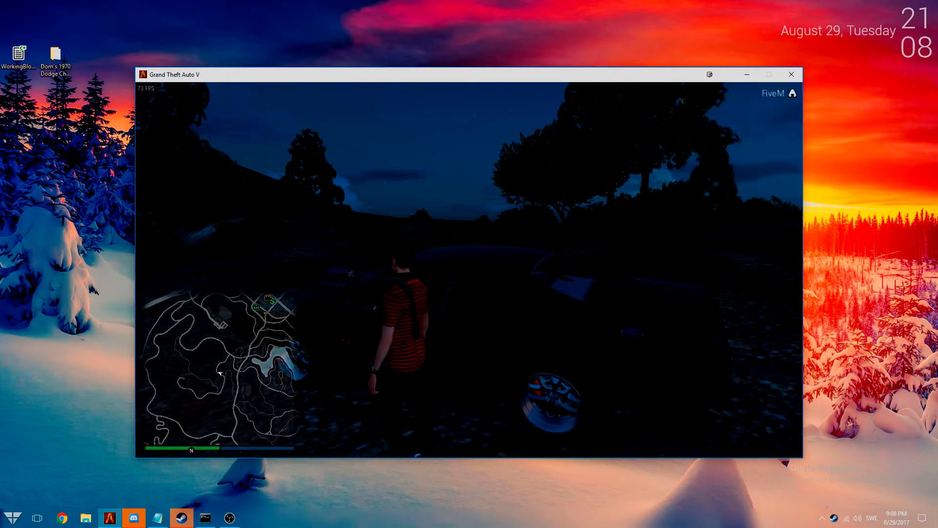
key("w")
key("w")
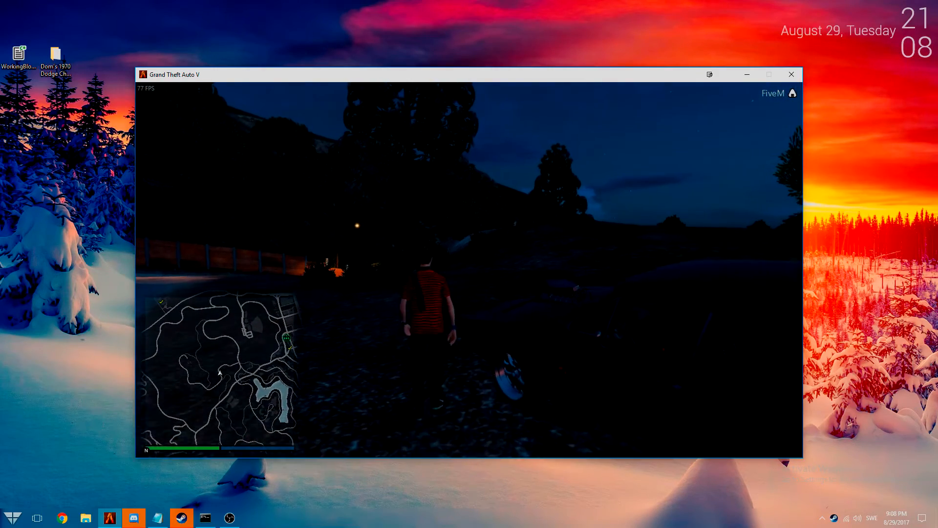
key("d")
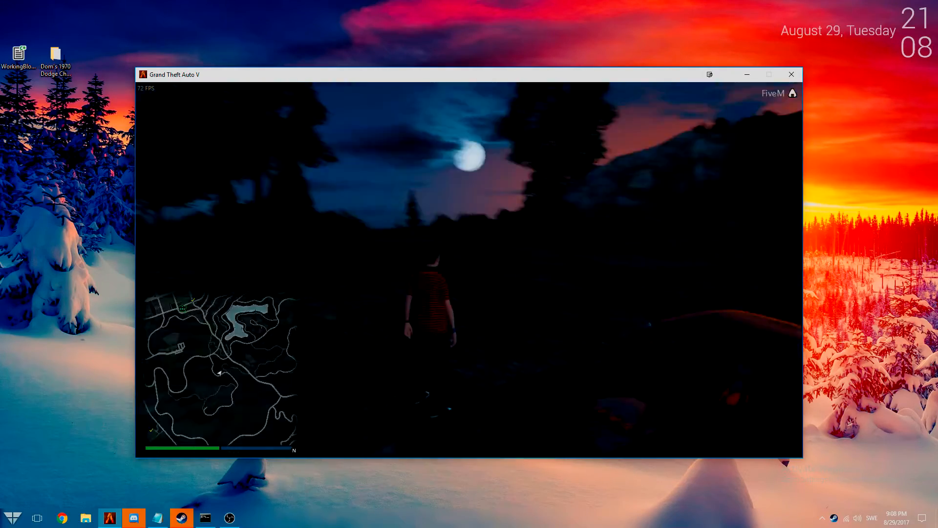
key("d")
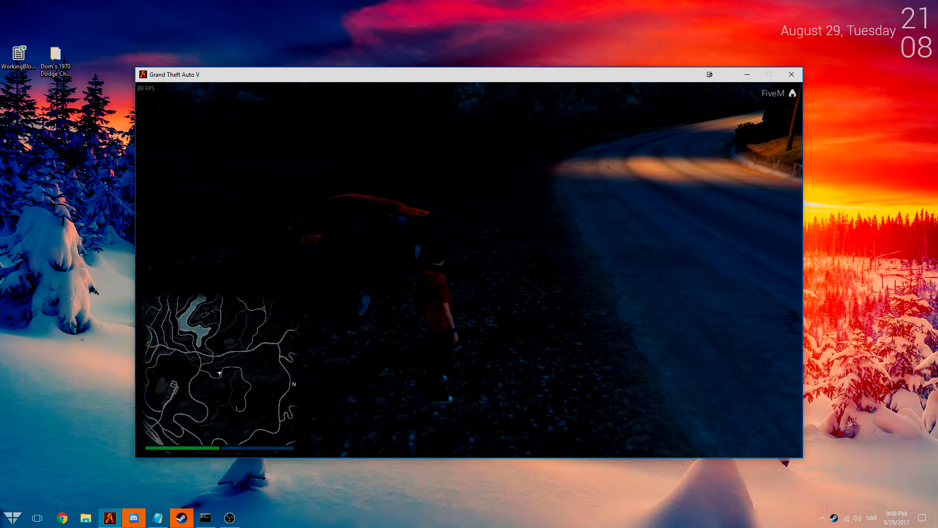
key("w")
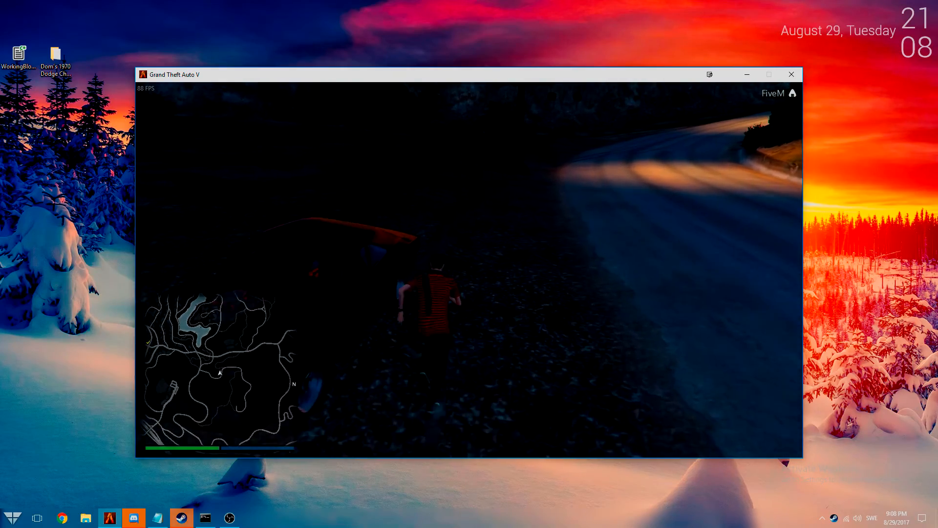
key("w")
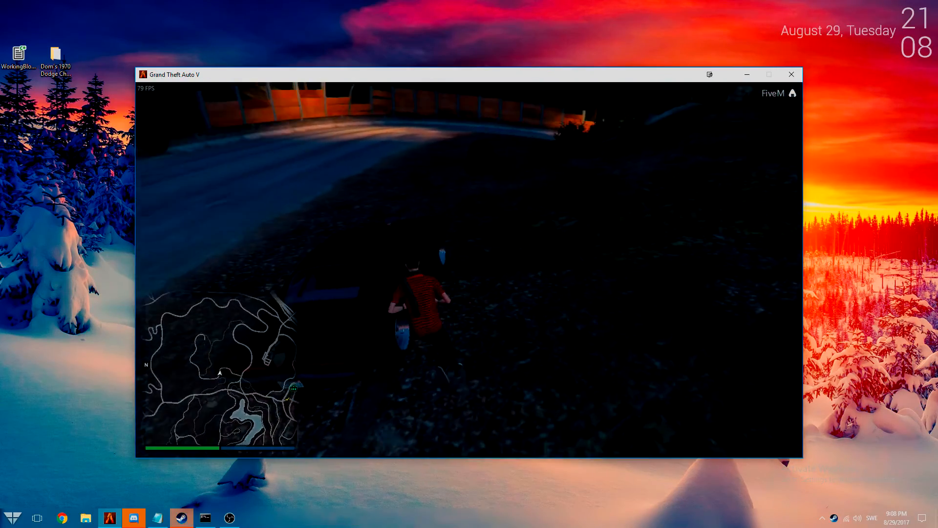
key("w")
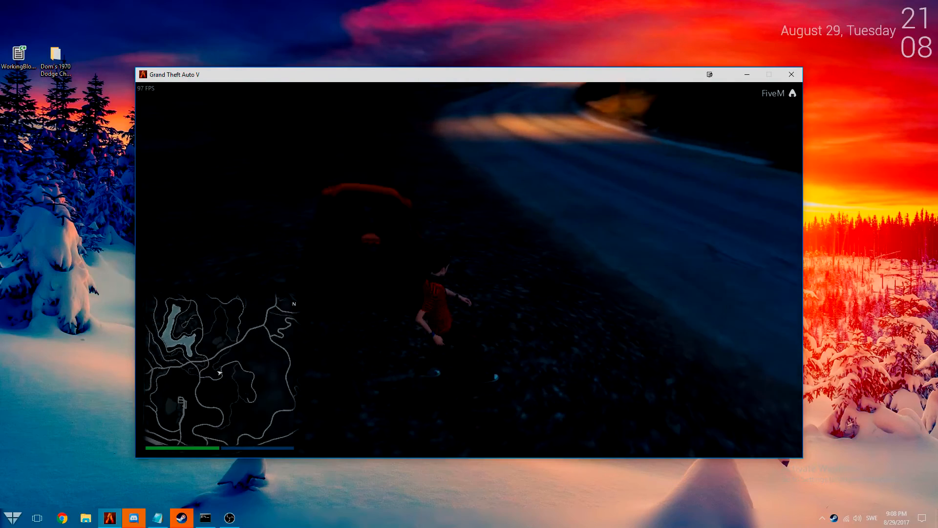
key("w")
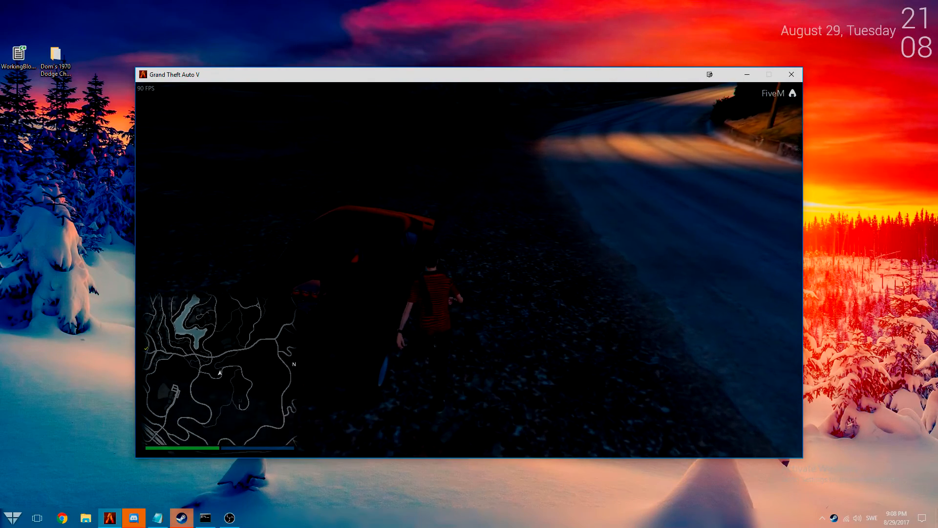